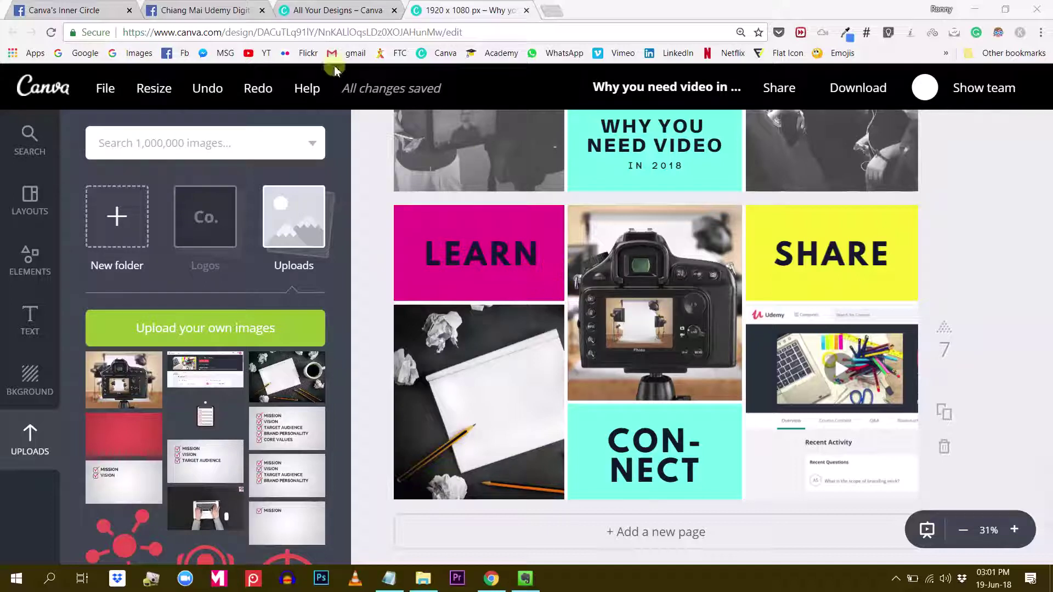
Step: Select the magenta LEARN cell inside the collage's photo grid
left_click(434, 222)
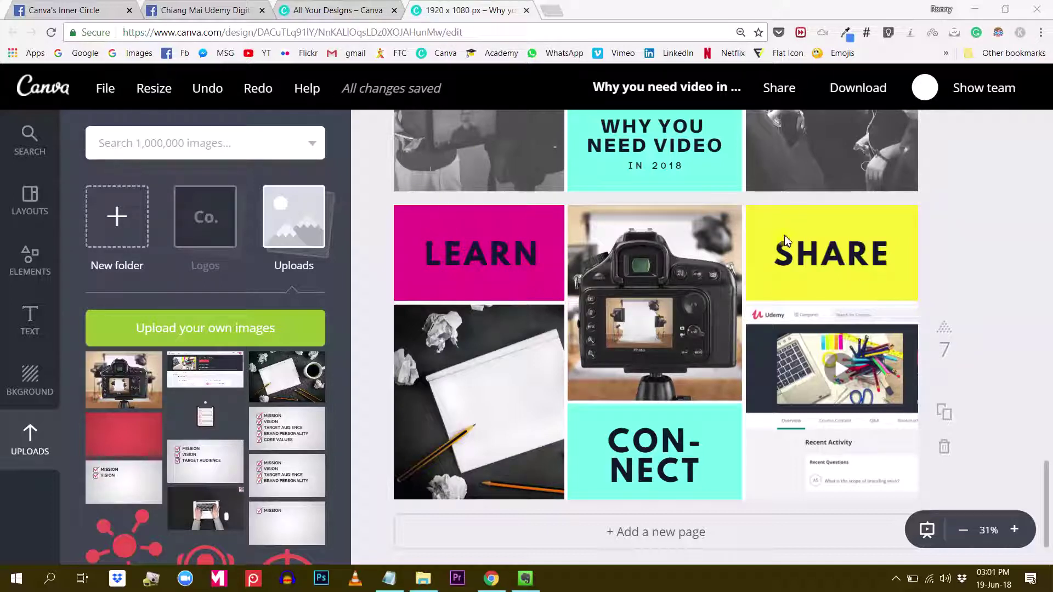
left_click(785, 242)
left_click(433, 224)
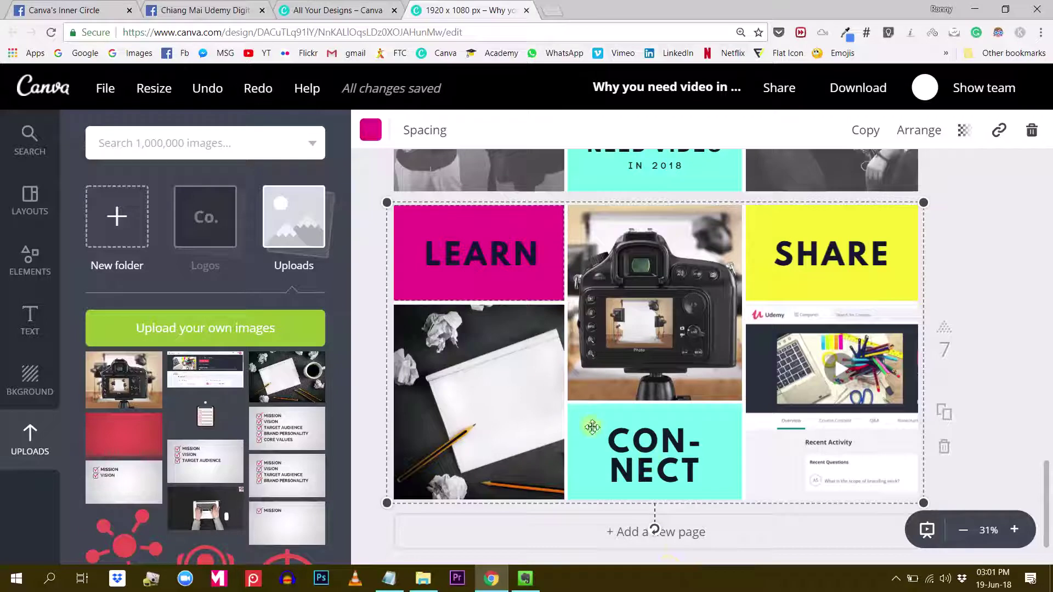
left_click(471, 227)
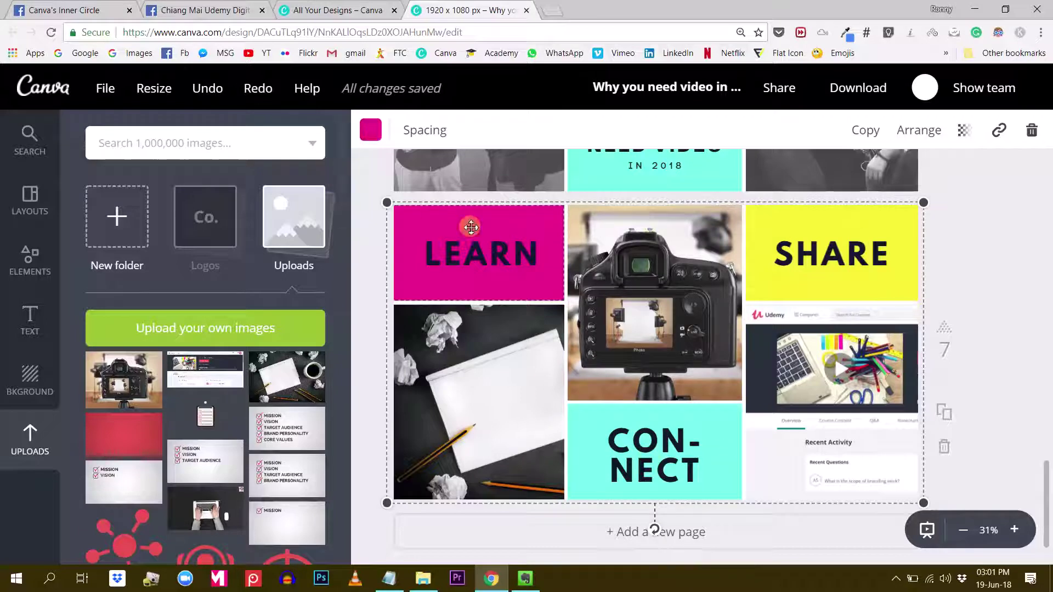
Step: Load canva.com/colors/ in the dashboard tab's address bar
left_click(327, 13)
left_click(284, 34)
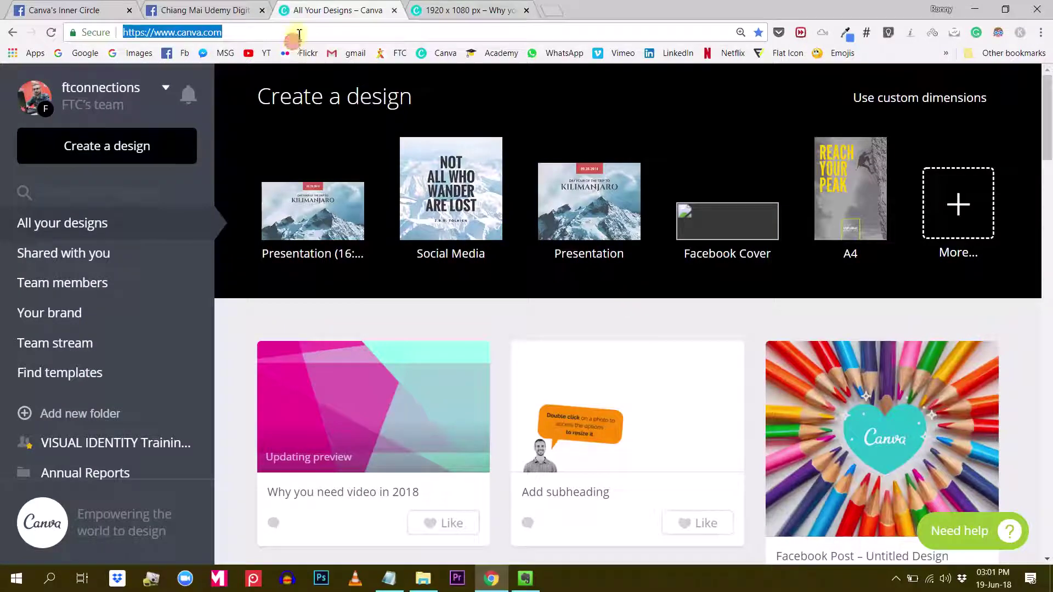
left_click(298, 34)
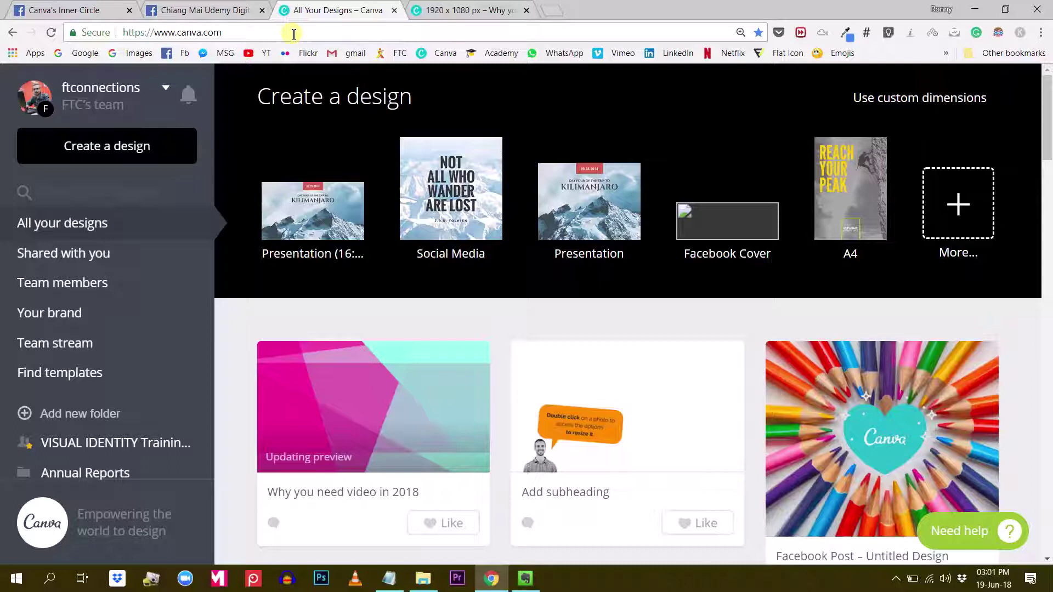
type("/colors/")
key("Return")
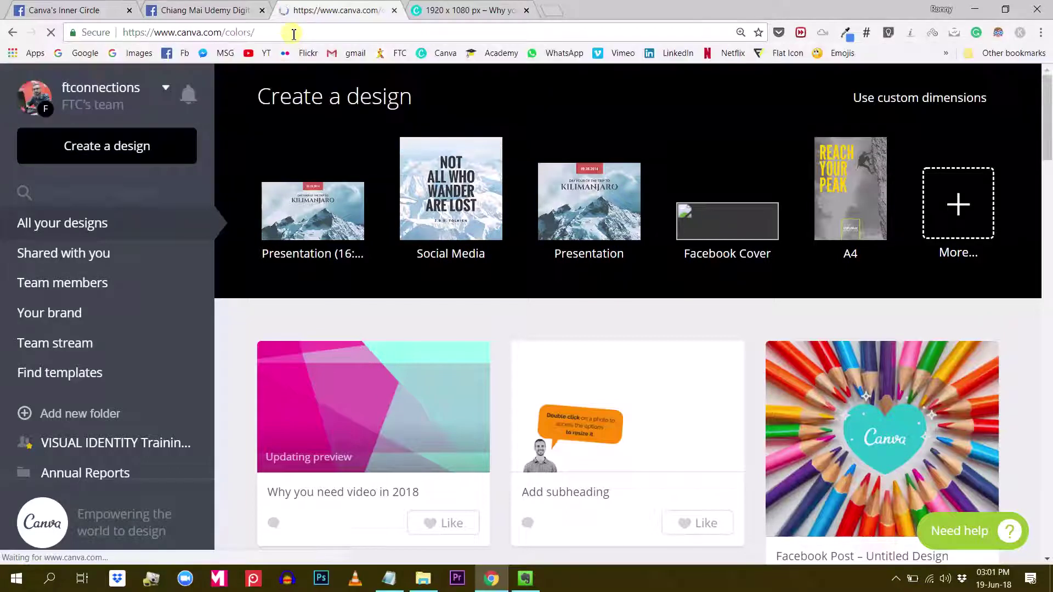
Step: Reload the Canva colours page and browse down through its swatch grid
scroll(556, 295, "down", 2)
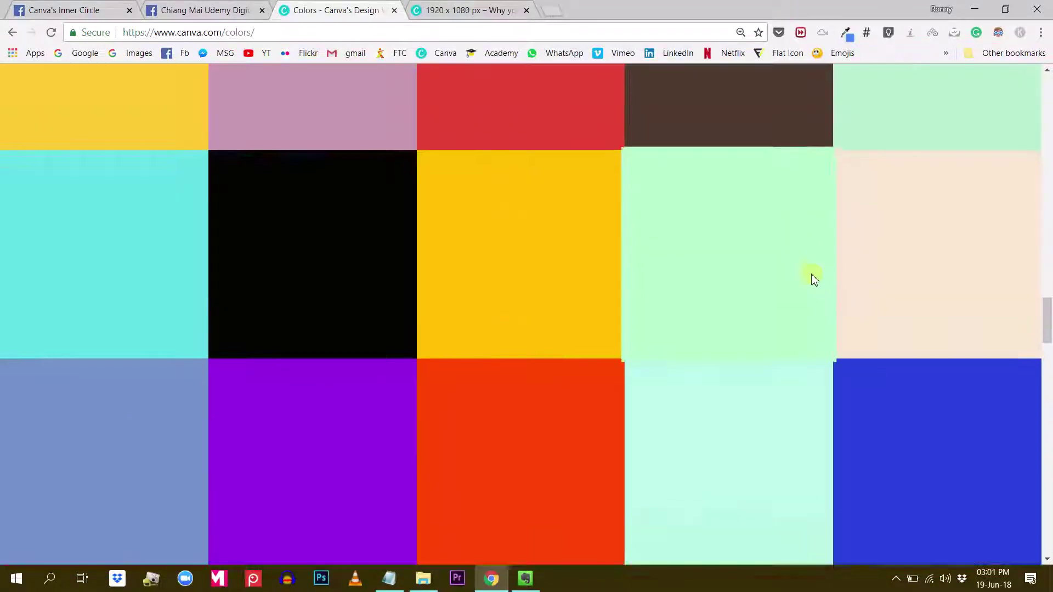
scroll(579, 272, "down", 20)
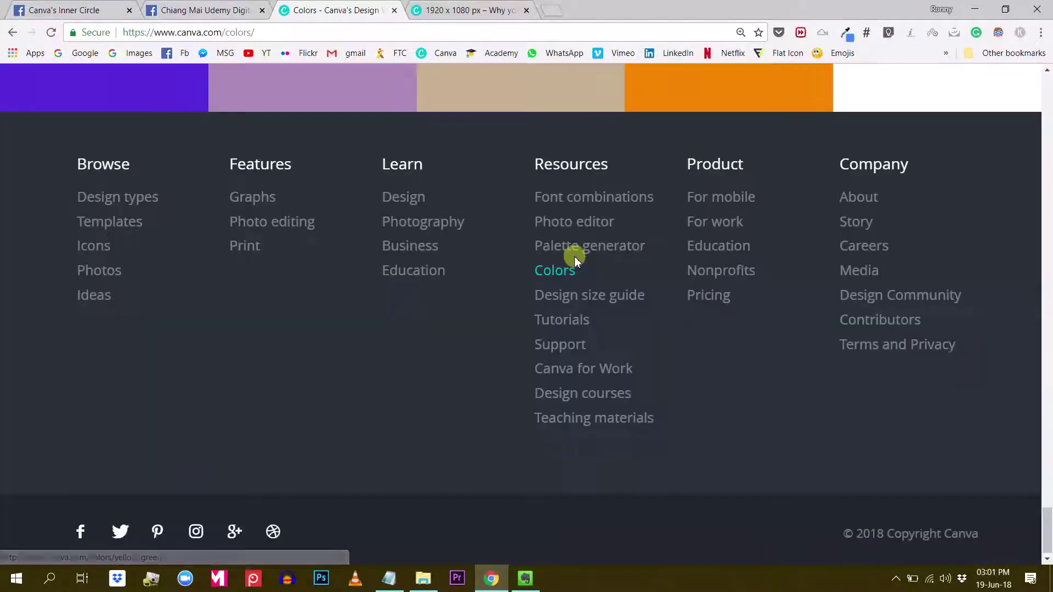
scroll(571, 254, "up", 1)
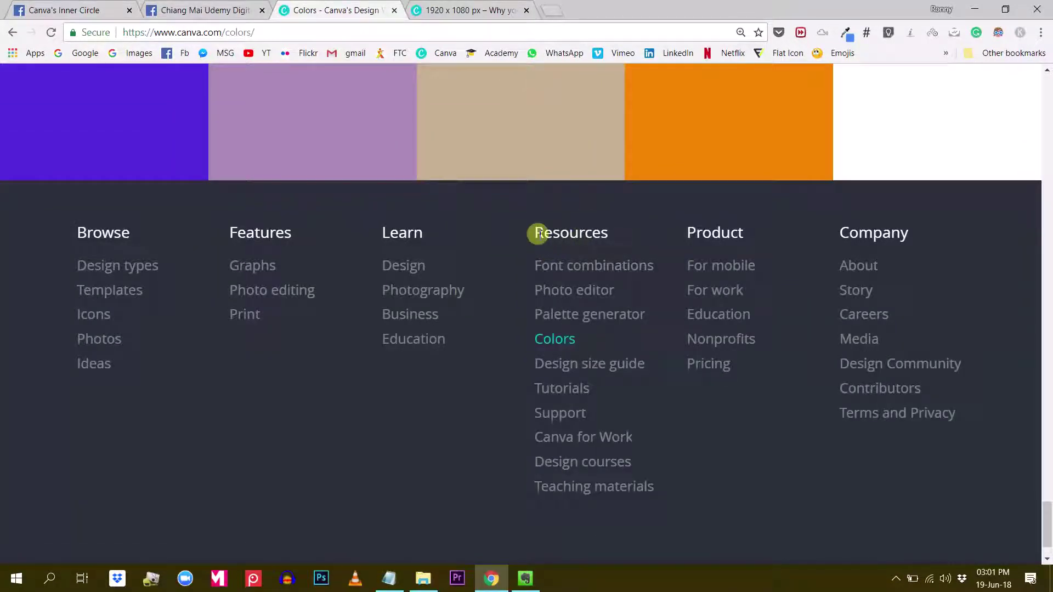
left_click_drag(538, 234, 609, 233)
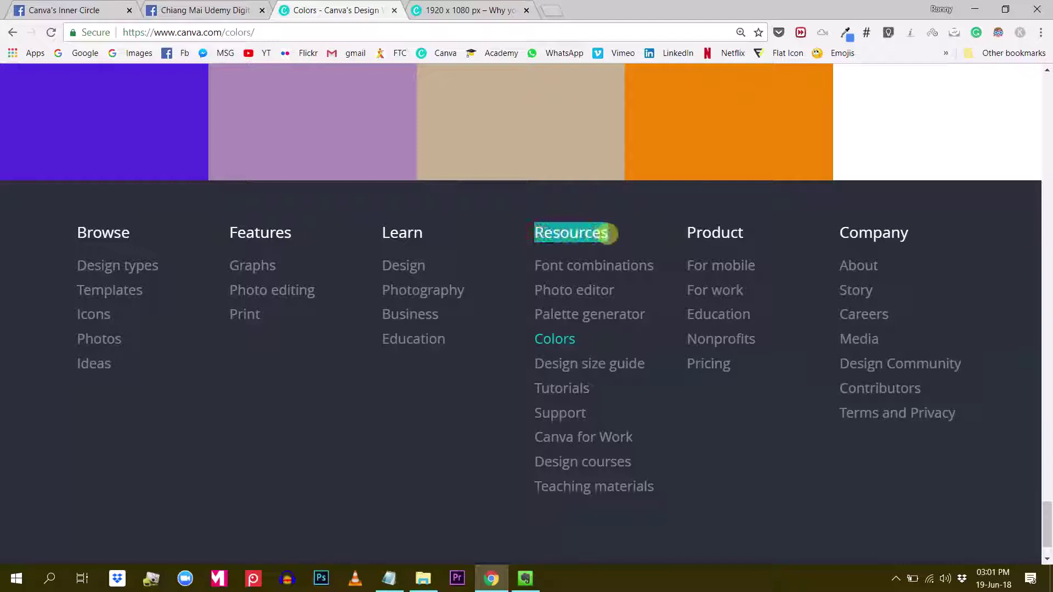
left_click(555, 341)
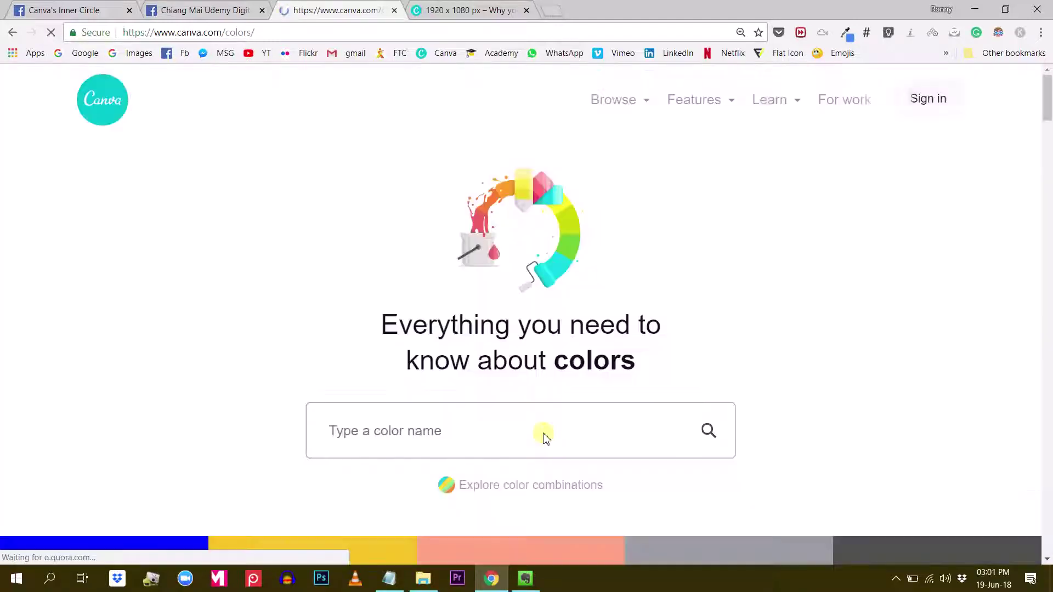
scroll(554, 219, "down", 5)
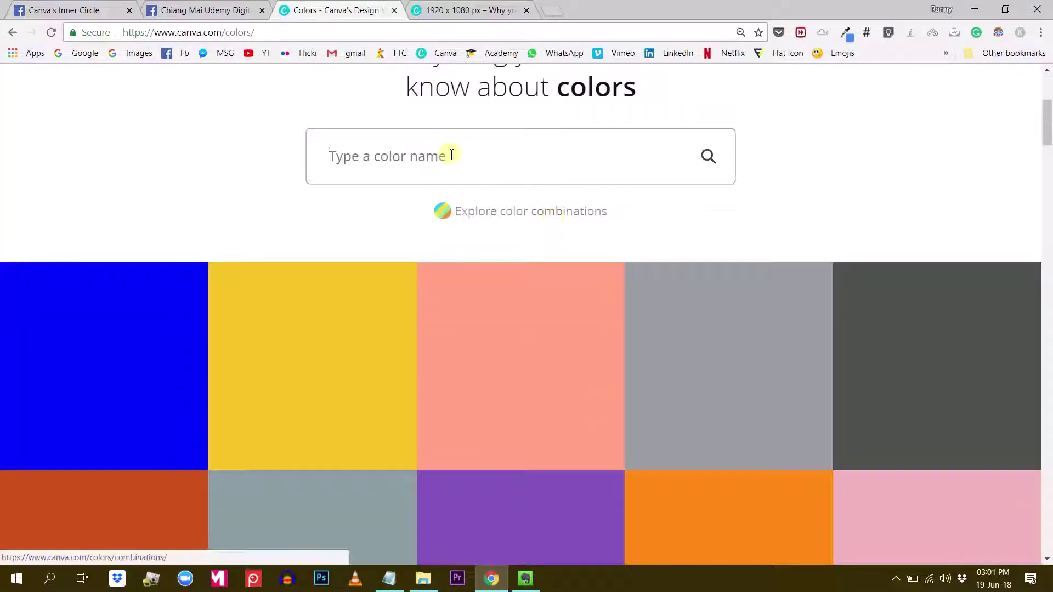
left_click(448, 156)
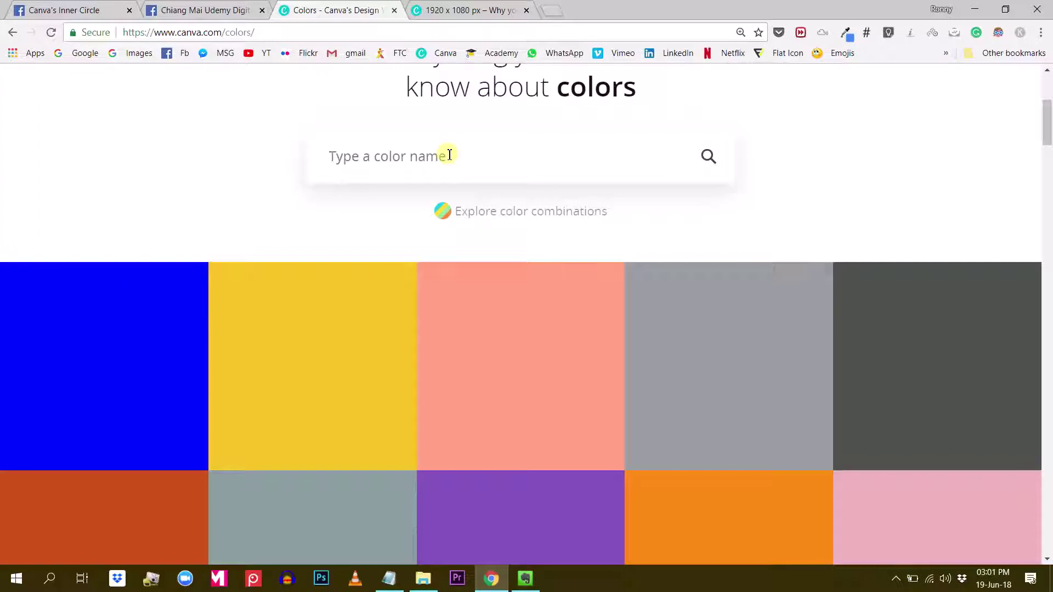
scroll(383, 348, "down", 6)
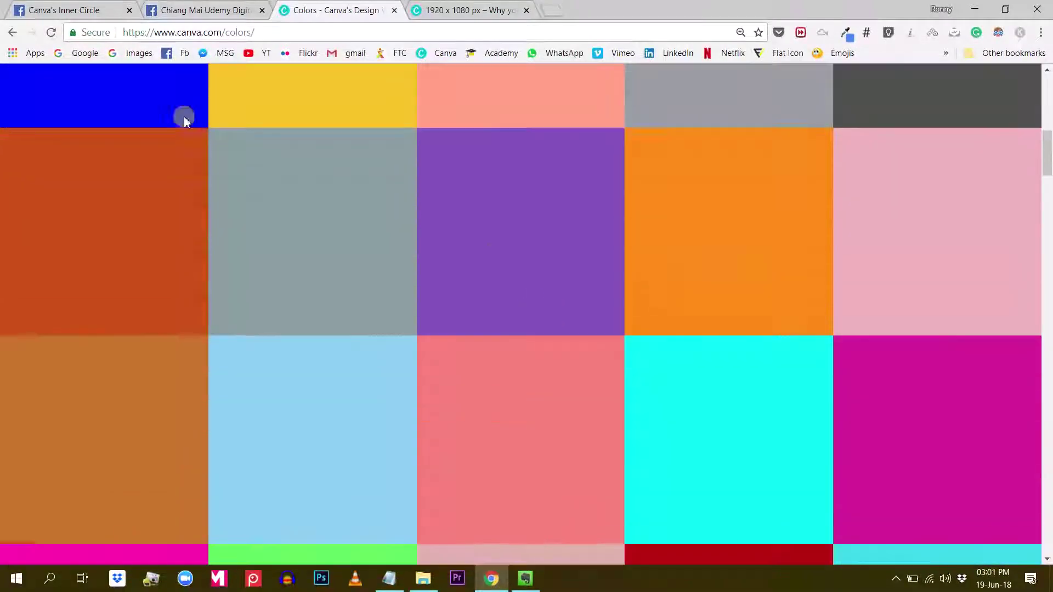
scroll(461, 216, "down", 6)
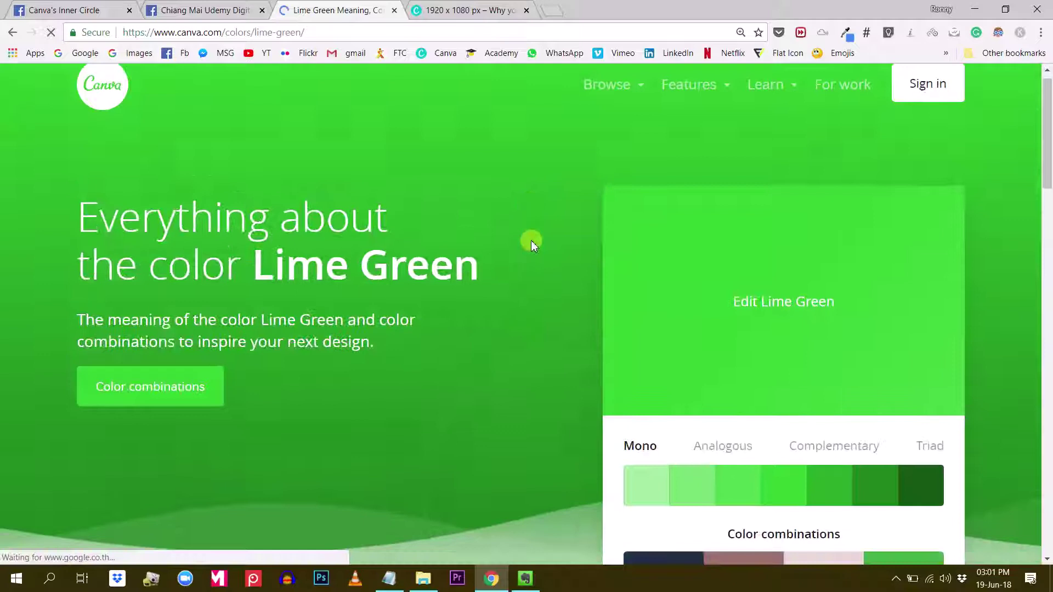
Step: Scroll to the Lime Green Mono shades and copy the #32CD30 hex code
scroll(531, 240, "down", 2)
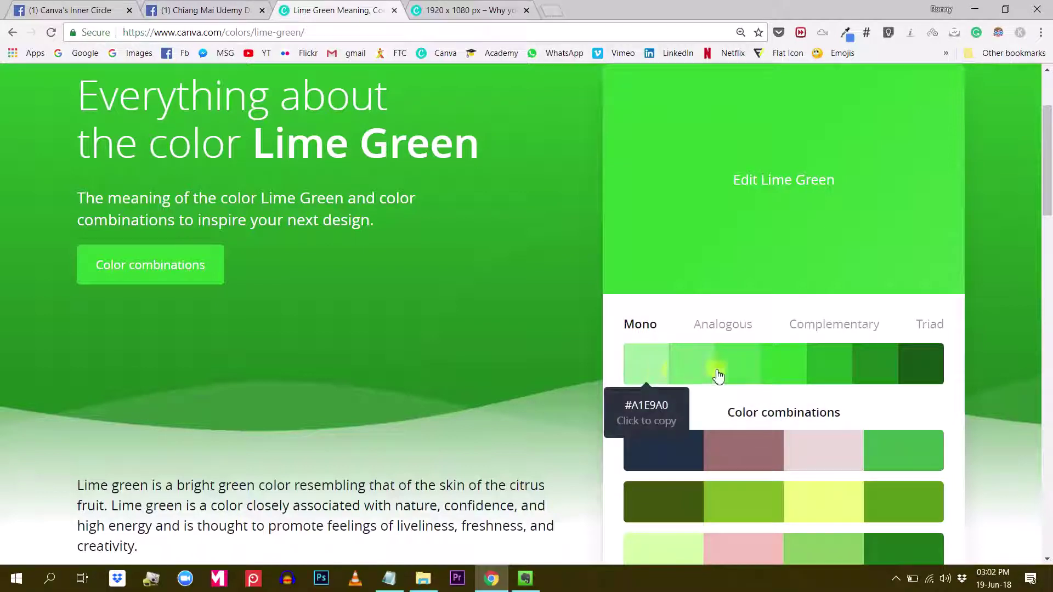
left_click(782, 375)
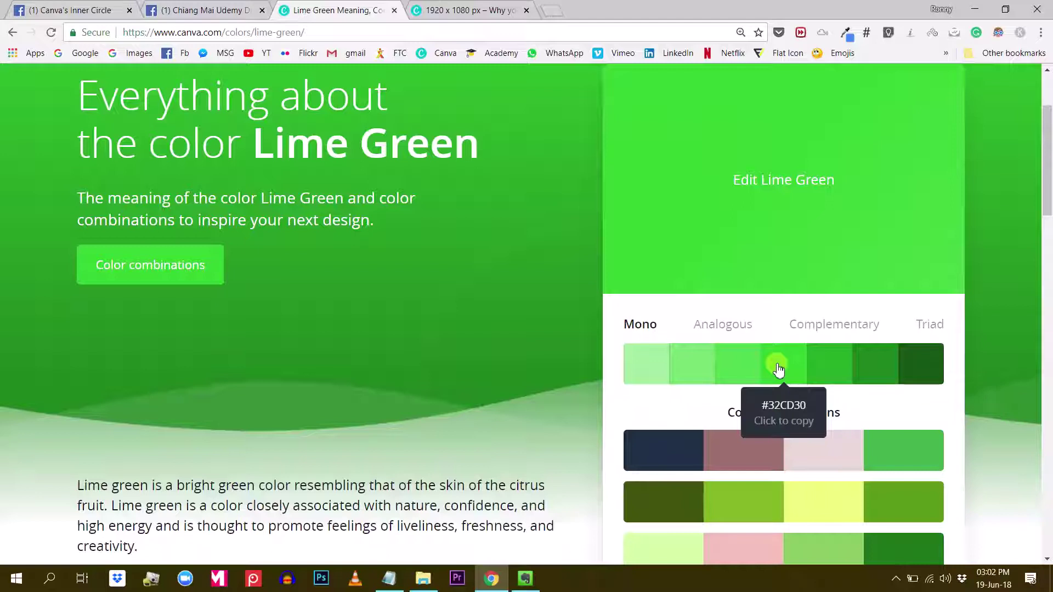
Step: Fill the LEARN block with lime green #32CD30 as a new custom colour
left_click(442, 12)
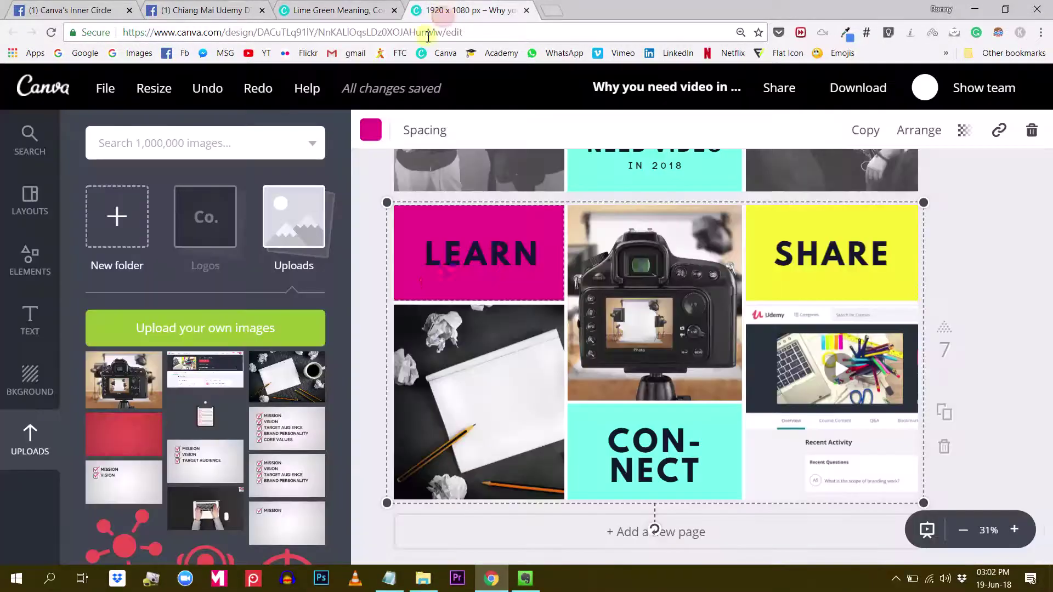
left_click(371, 130)
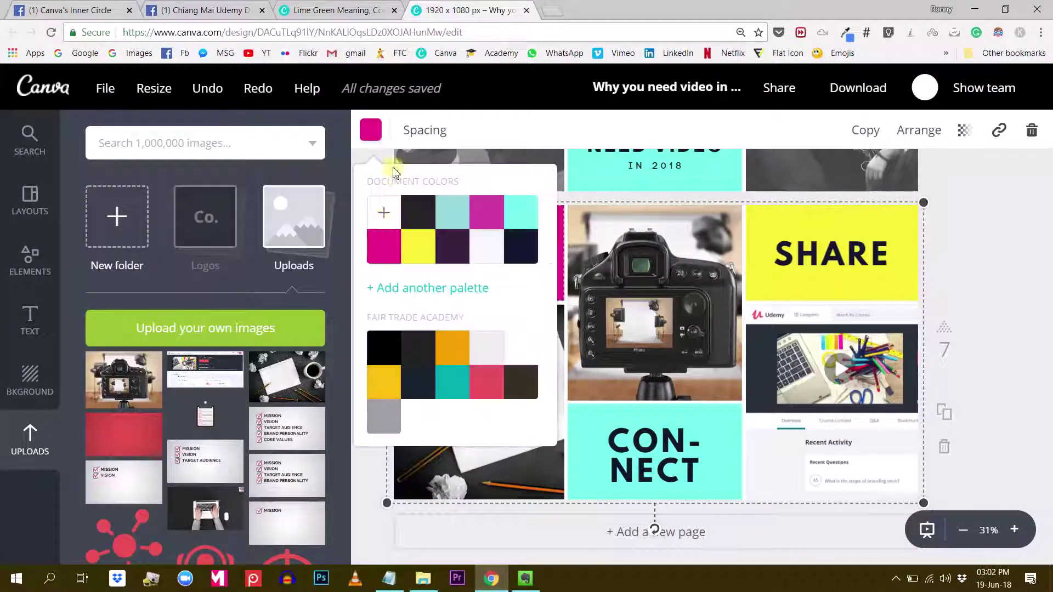
left_click(383, 219)
left_click(512, 444)
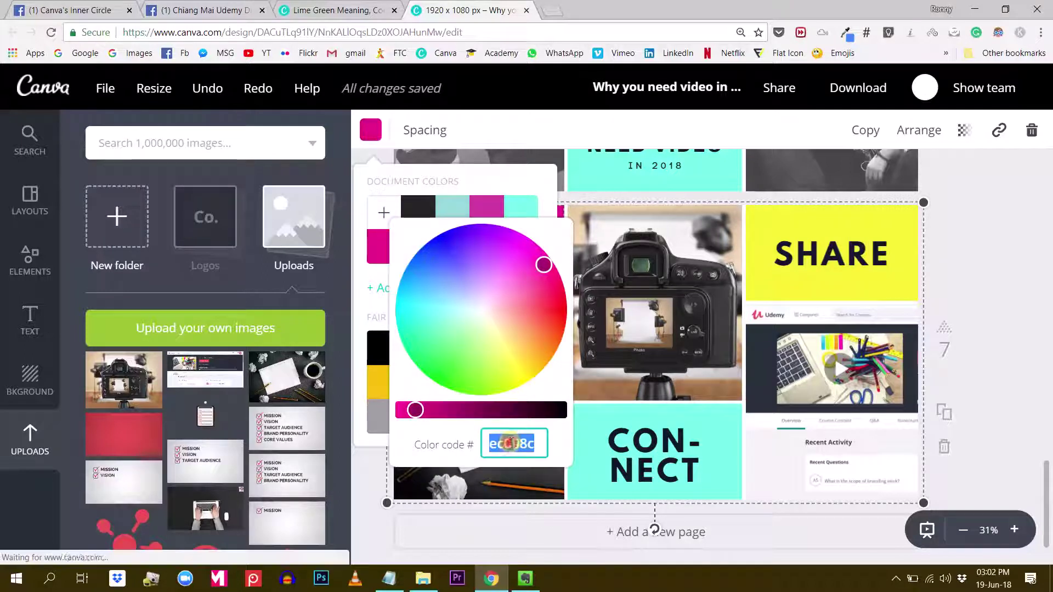
key("ctrl+v")
key("Return")
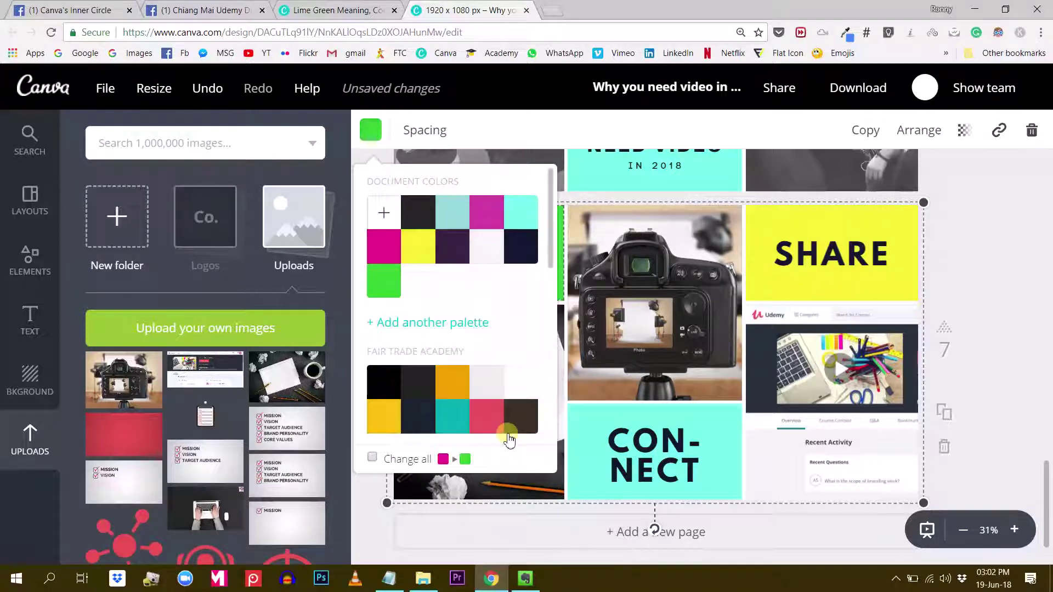
left_click(998, 284)
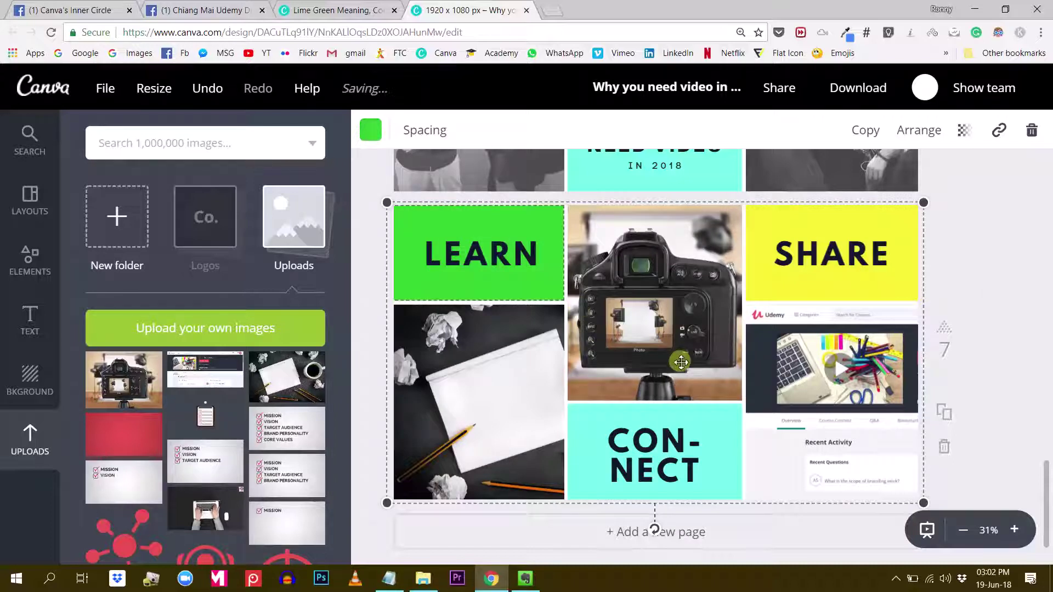
Step: Go from the Lime Green page to its Lucky Lime colour combination
left_click(336, 10)
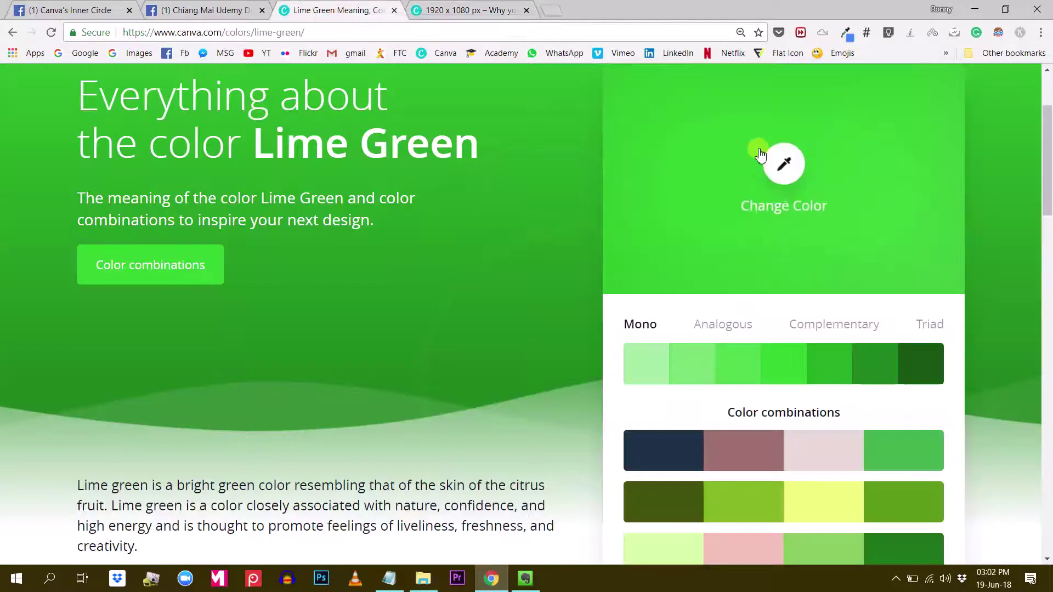
scroll(768, 354, "down", 1)
scroll(768, 354, "down", 3)
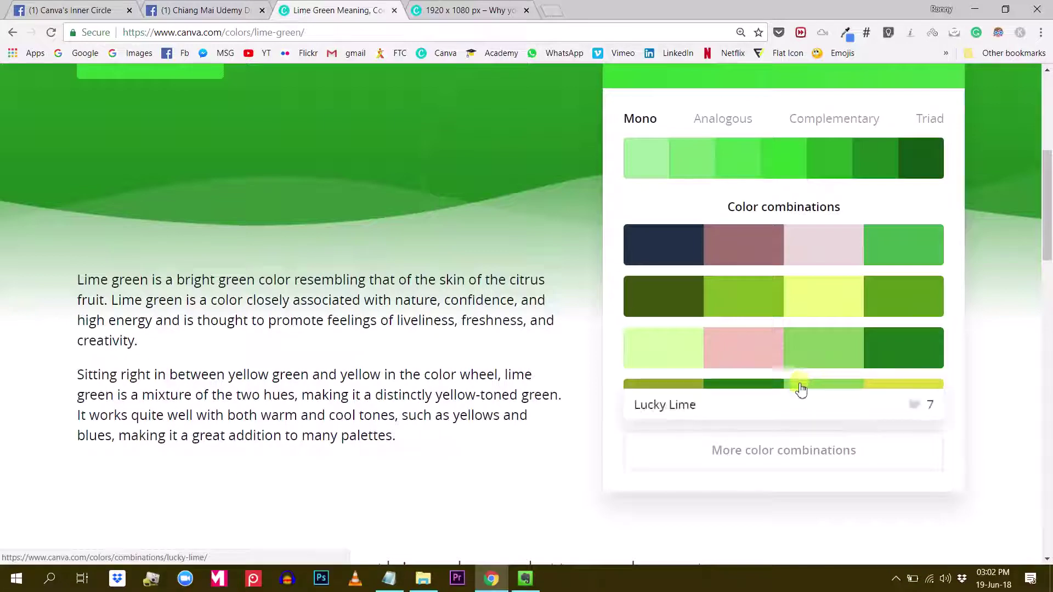
left_click(691, 470)
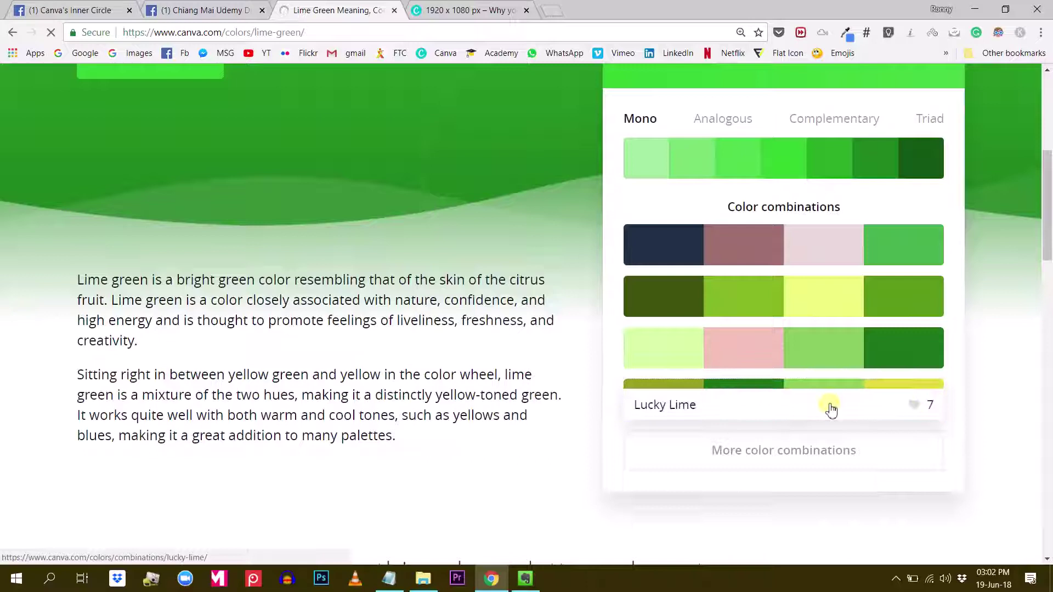
left_click(815, 385)
Step: Copy Lucky Lime's Yellow Green code #DED93E and return to the collage
scroll(717, 376, "down", 5)
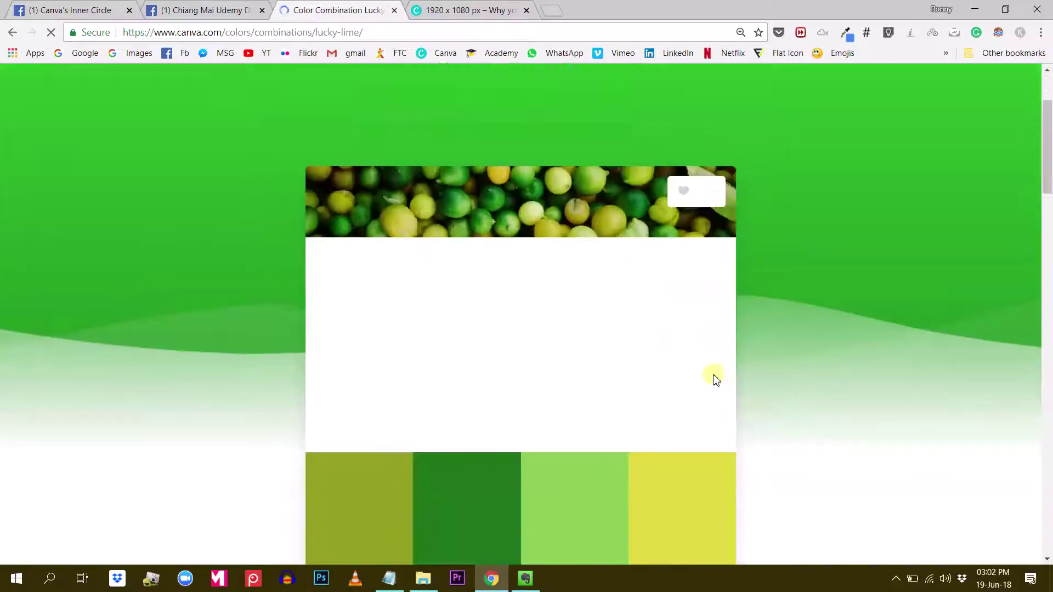
scroll(609, 215, "up", 1)
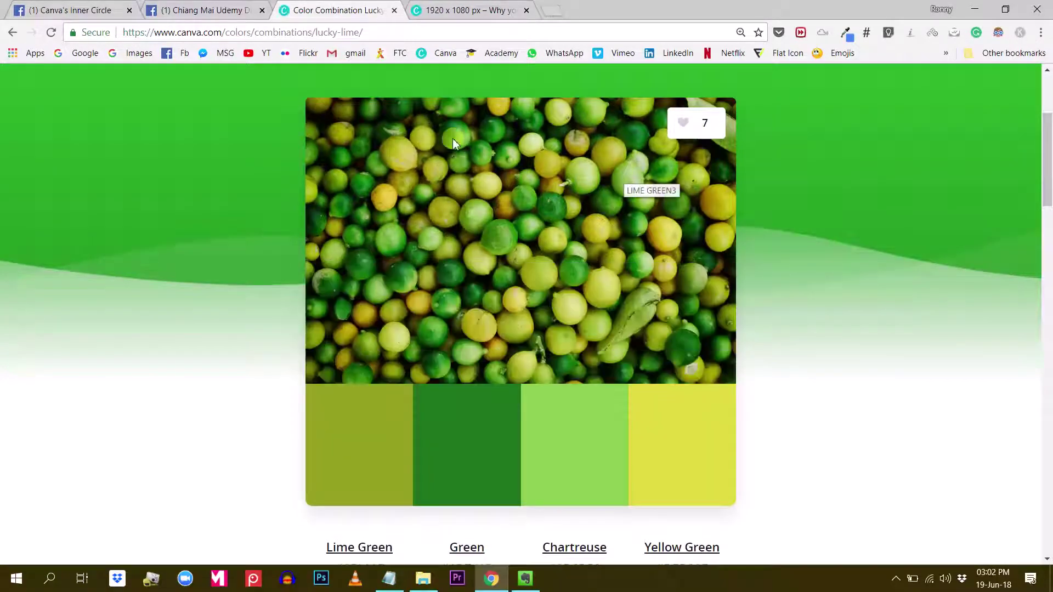
scroll(581, 186, "down", 2)
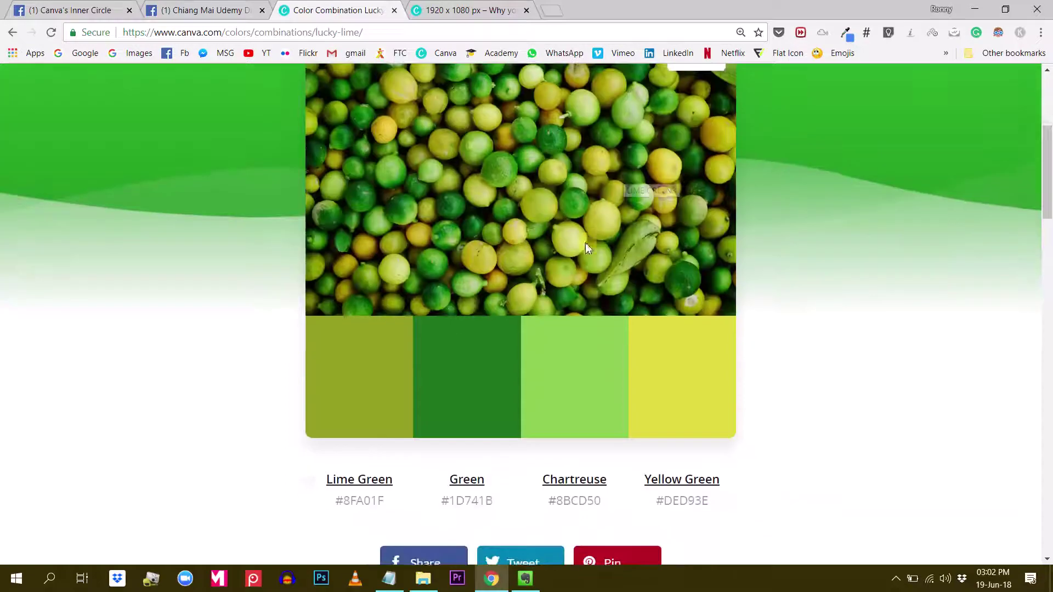
left_click(688, 387)
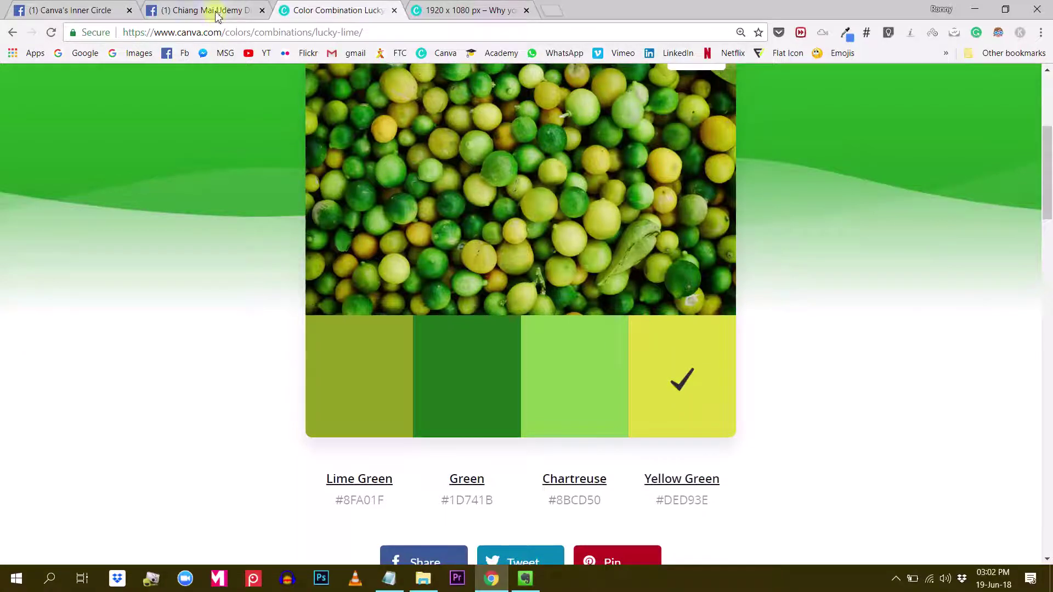
left_click(461, 10)
Step: Recolour the SHARE tile with Yellow Green #DED93E as a custom colour
left_click(811, 253)
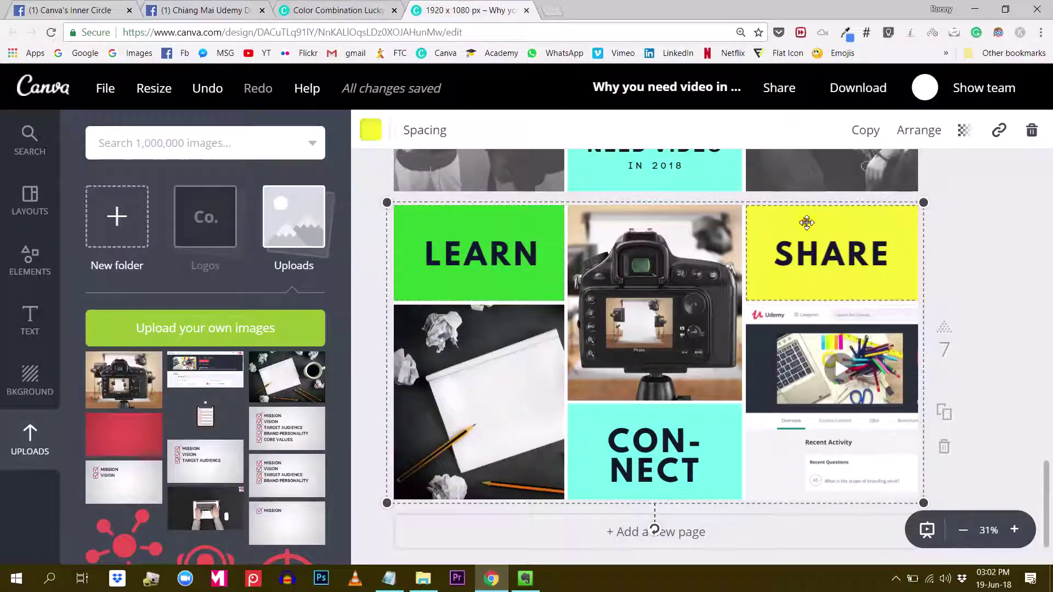
left_click(371, 130)
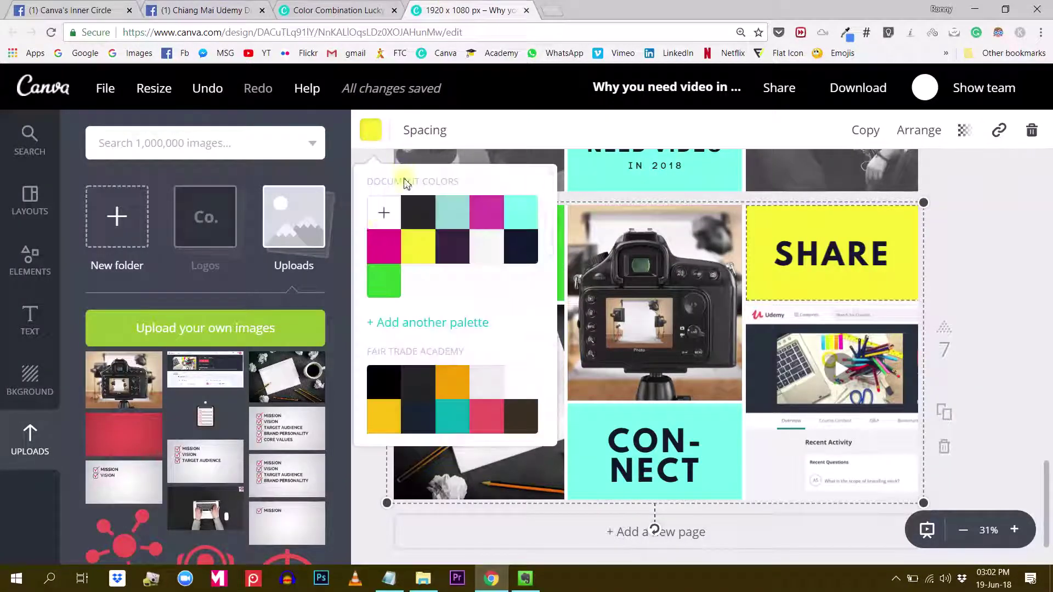
left_click(384, 213)
double_click(509, 443)
key("ctrl+v")
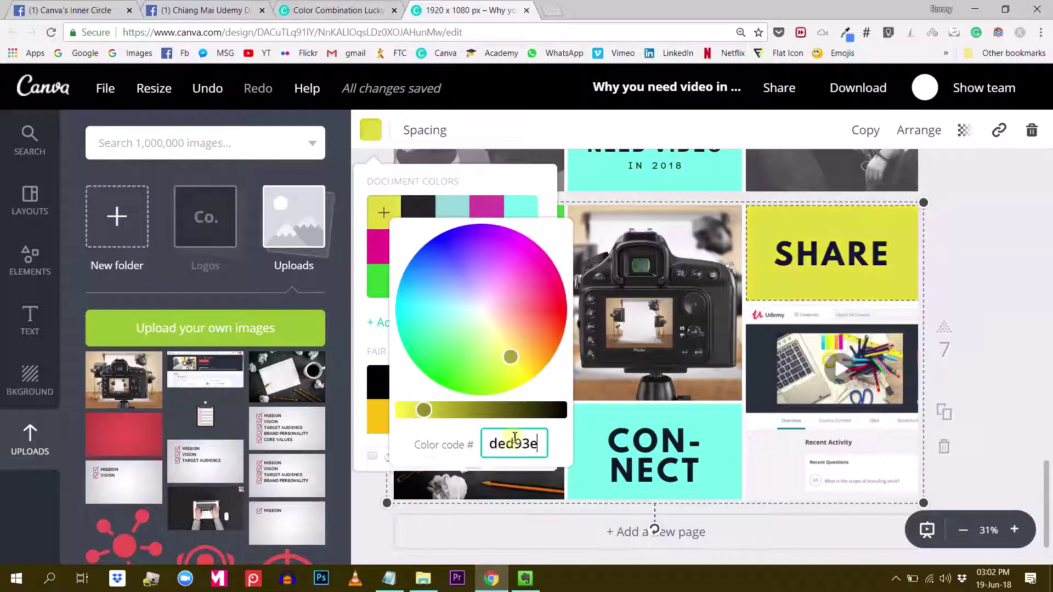
key("Return")
left_click(1002, 258)
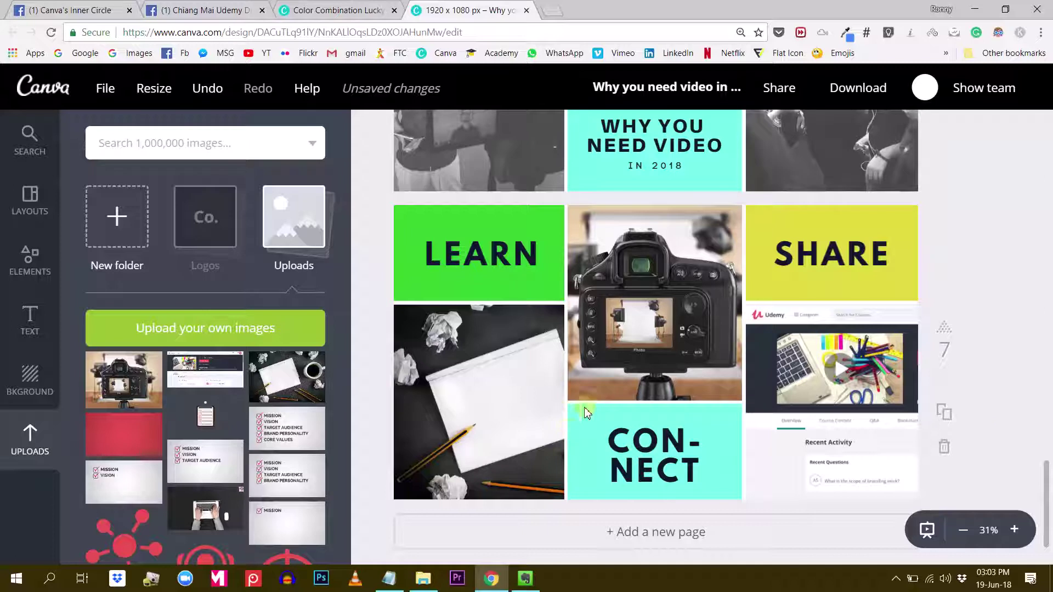
Step: Trim 'combinations/lucky-lime/' from the address to reload canva.com/colors/
left_click(290, 5)
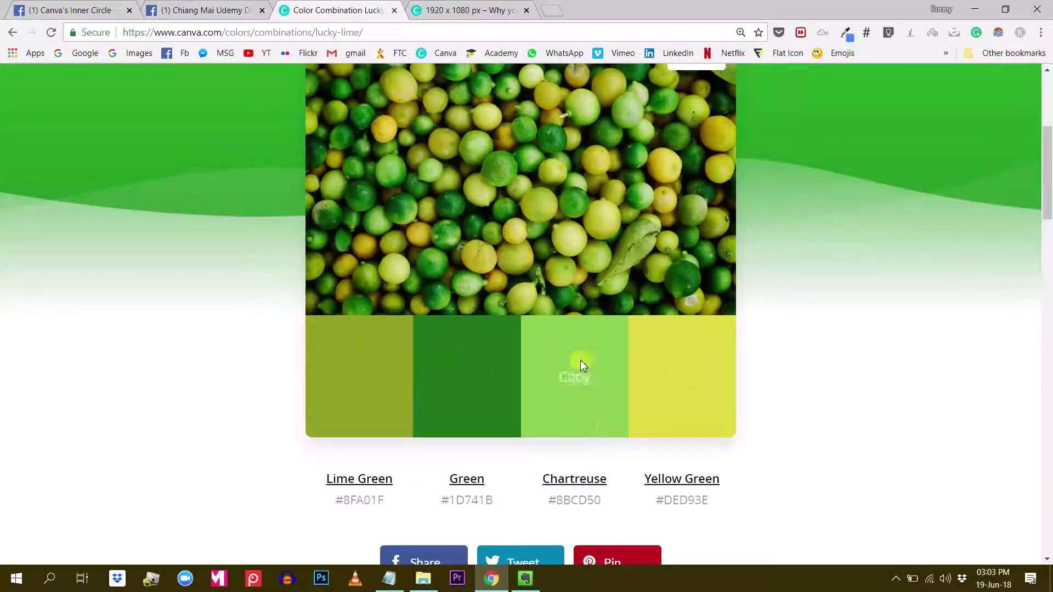
scroll(386, 311, "down", 10)
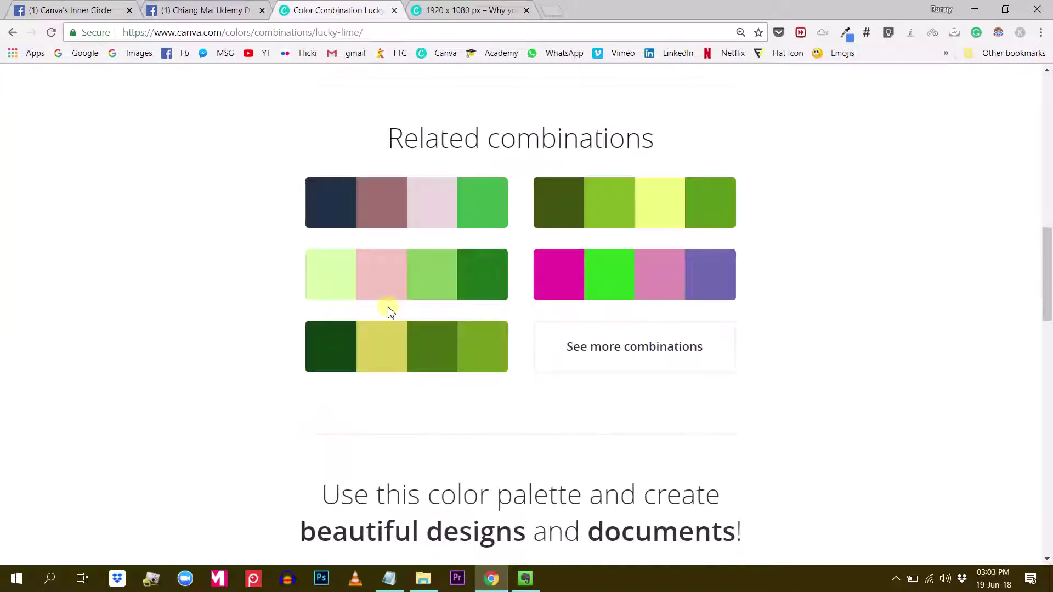
scroll(388, 311, "up", 10)
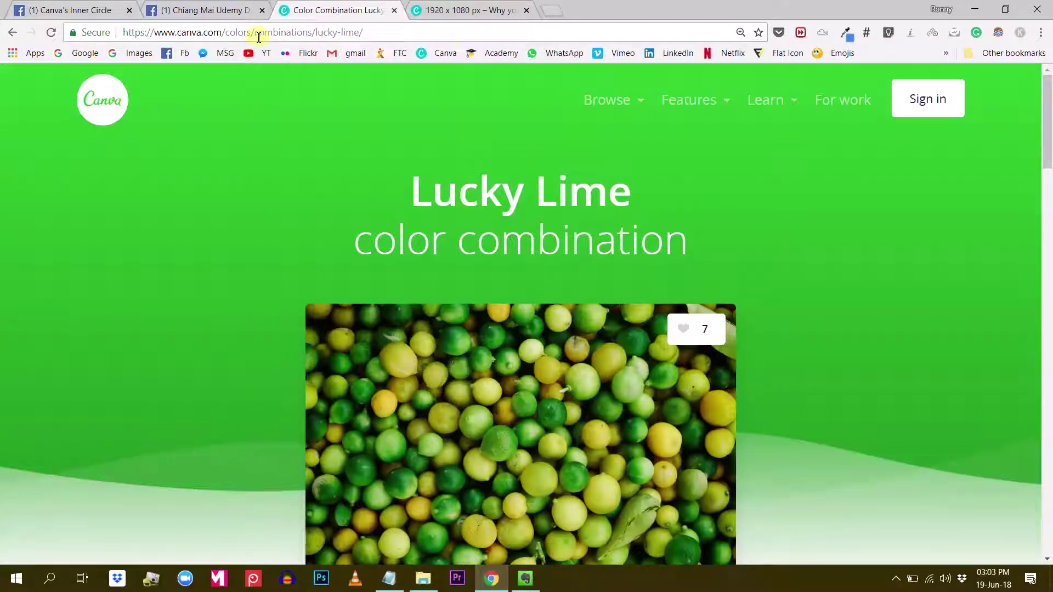
left_click_drag(313, 37, 461, 28)
key("BackSpace")
key("Return")
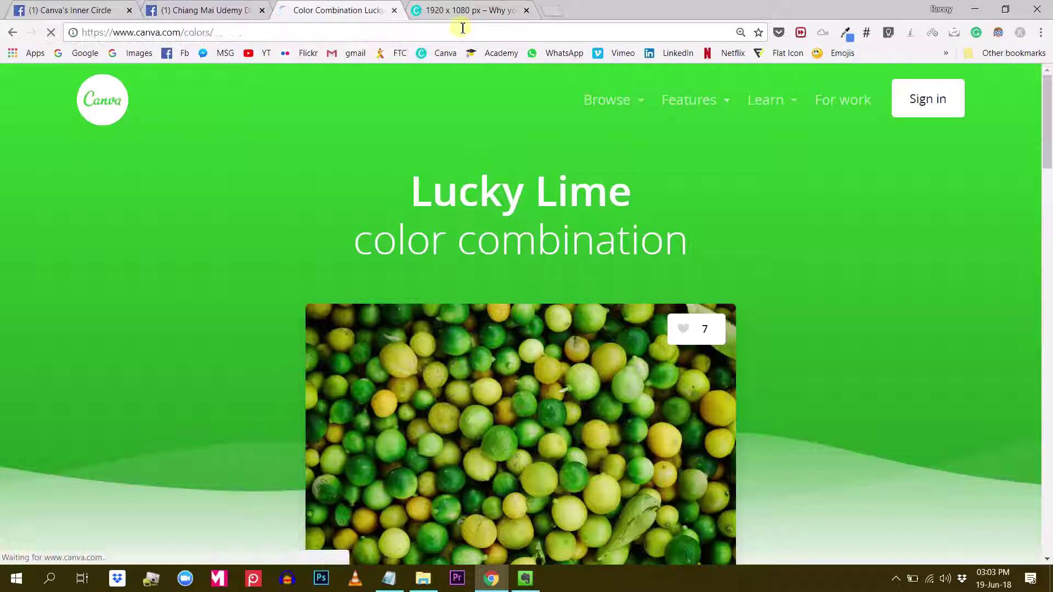
Step: Open the Gunmetal Grey page and copy its dark Mono shade #232423
scroll(672, 272, "down", 9)
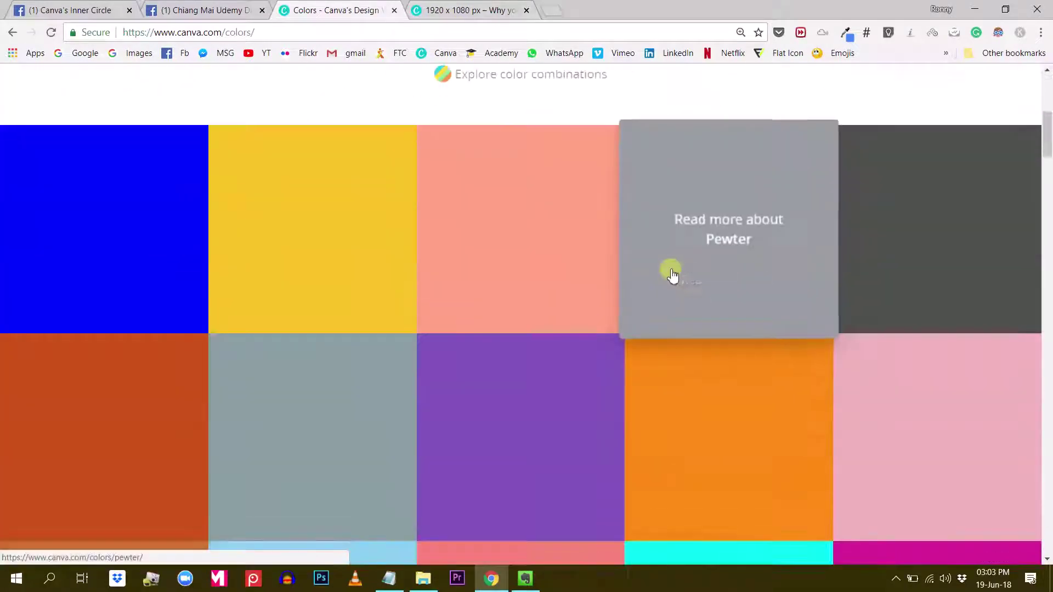
left_click(945, 238)
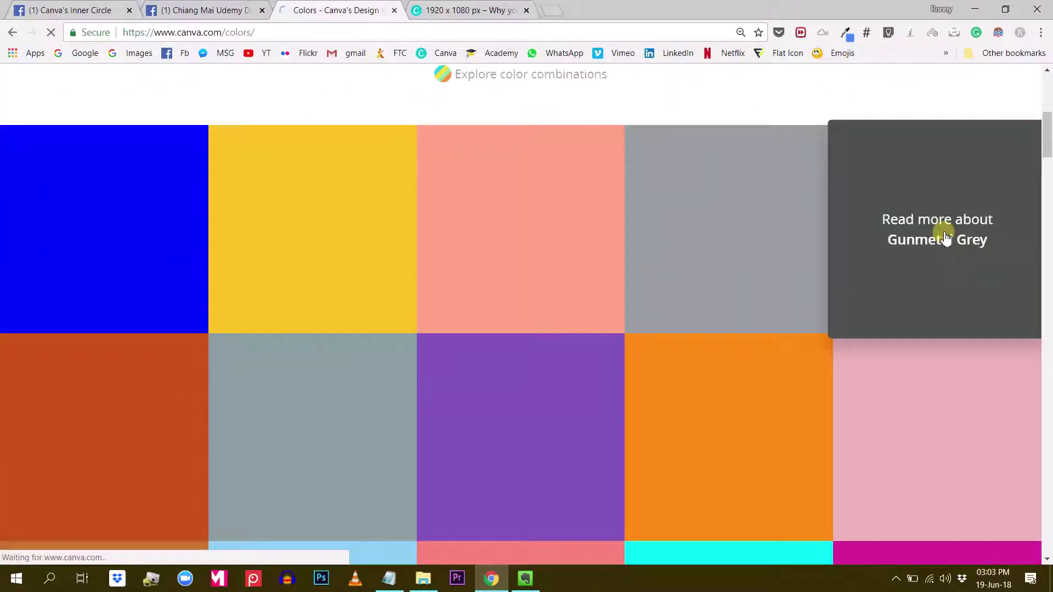
scroll(805, 275, "down", 4)
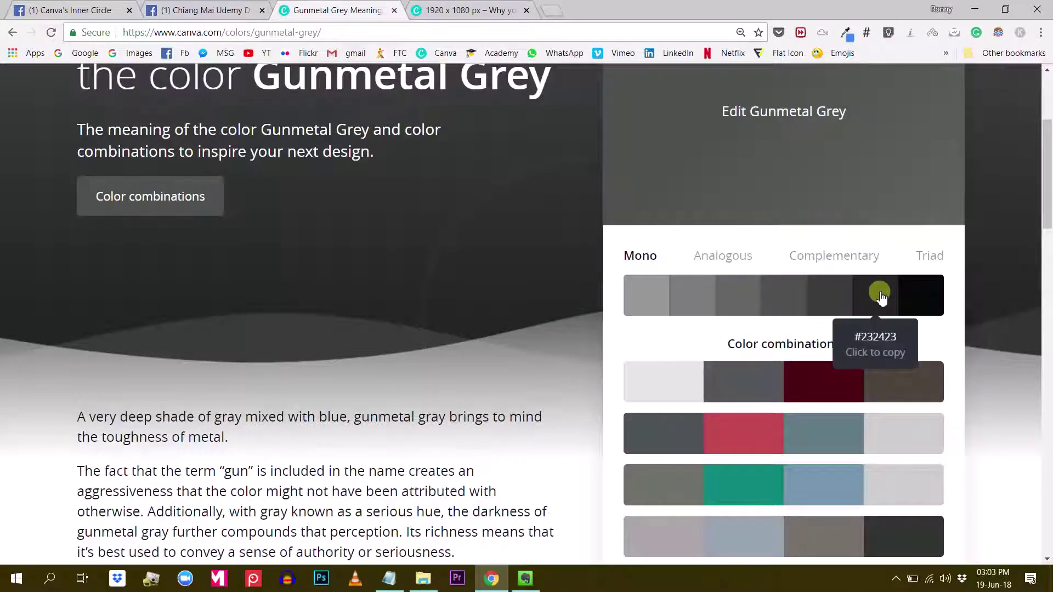
left_click(881, 296)
Step: Fill the SHARE block with dark gunmetal #232423 as a custom colour
left_click(456, 10)
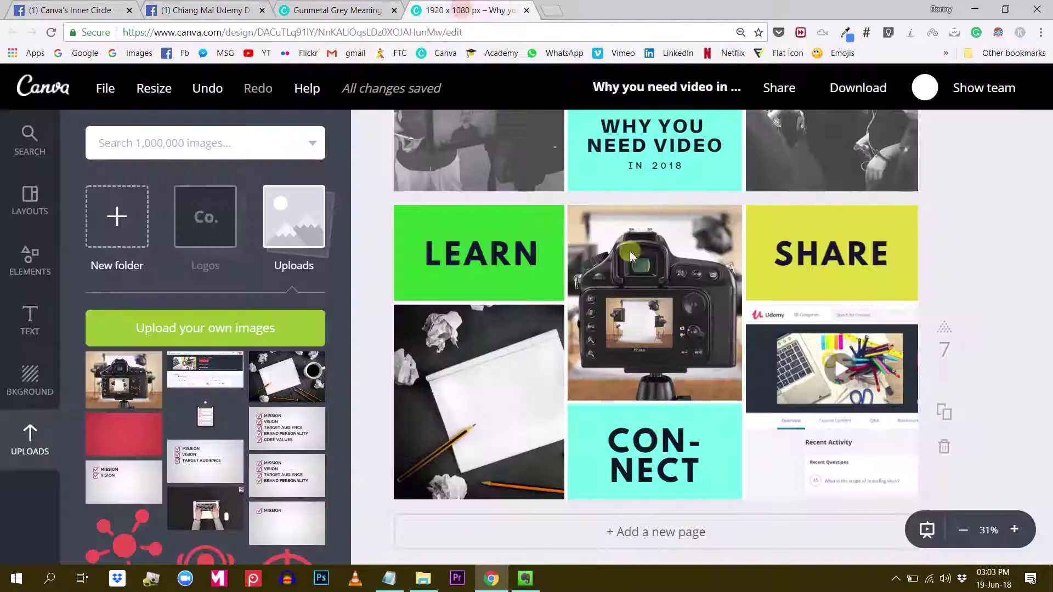
left_click(614, 437)
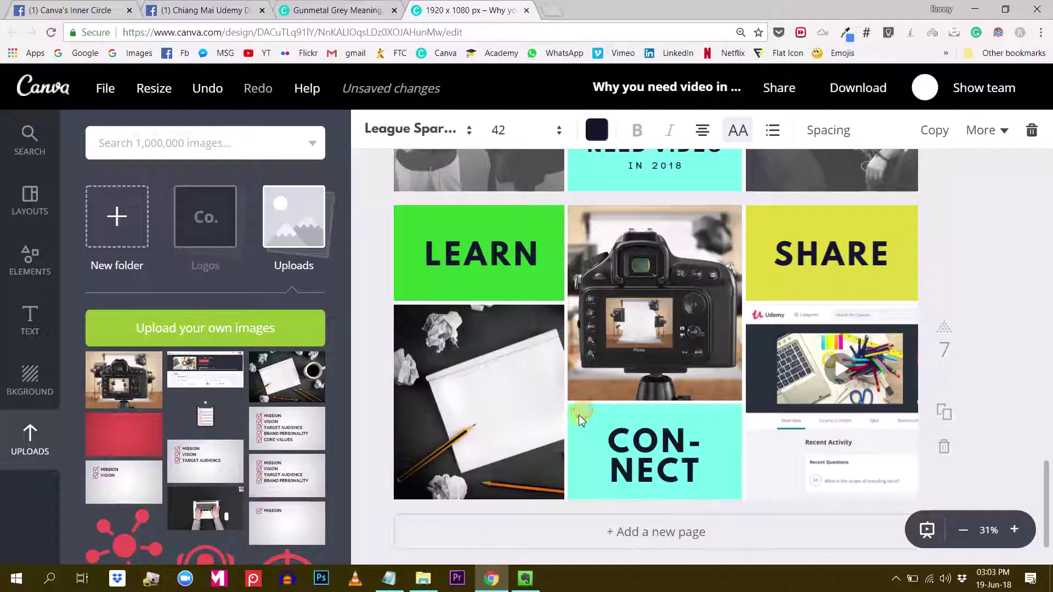
left_click(582, 421)
left_click(371, 131)
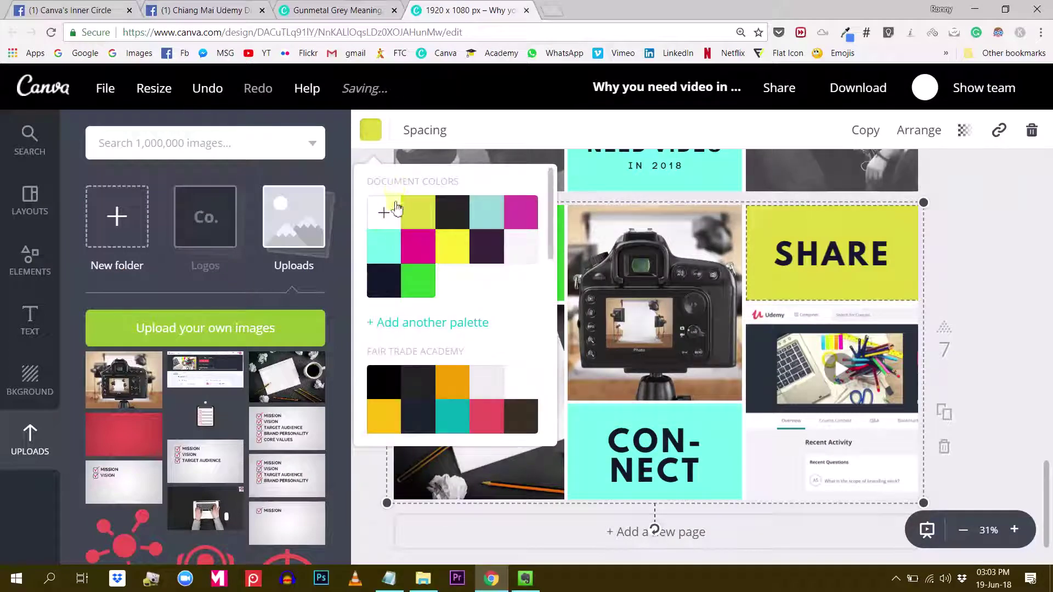
left_click(396, 204)
double_click(521, 445)
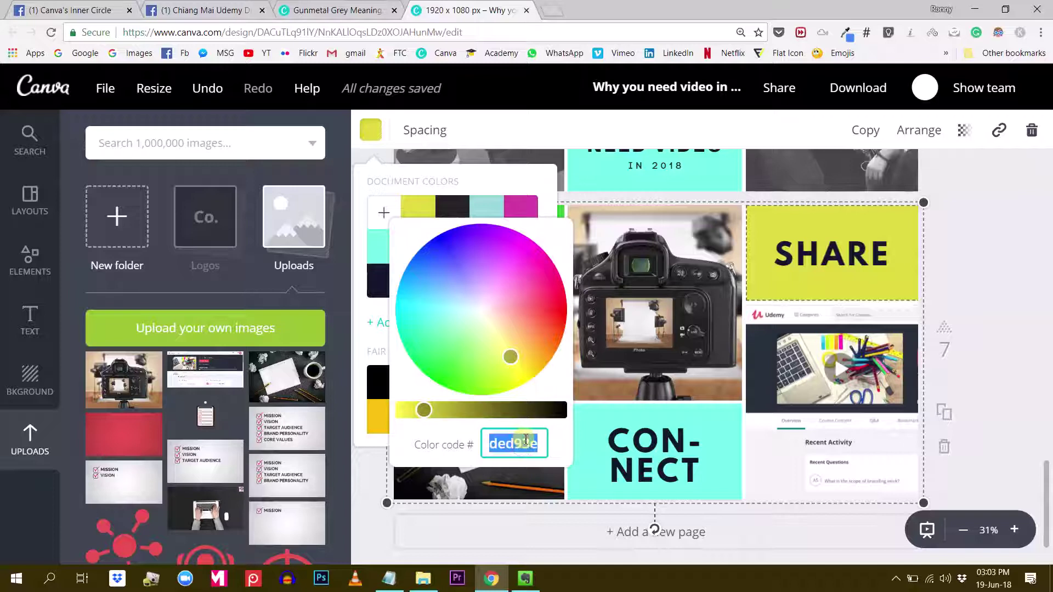
type("232423")
key("Return")
left_click(895, 384)
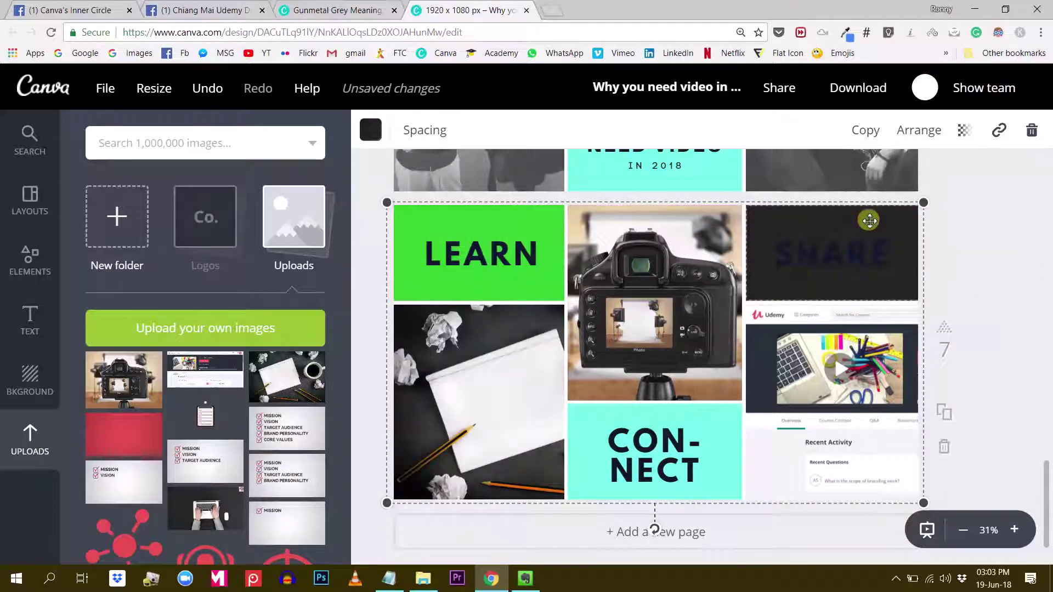
Step: Make the SHARE lettering white, then reselect the collage grid
double_click(808, 257)
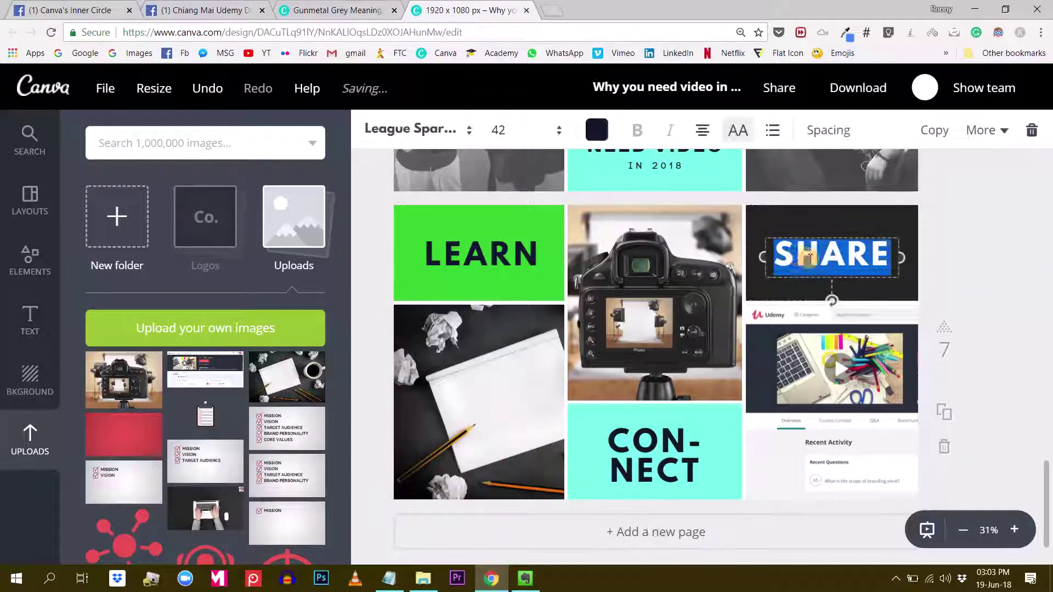
left_click(597, 132)
left_click(753, 387)
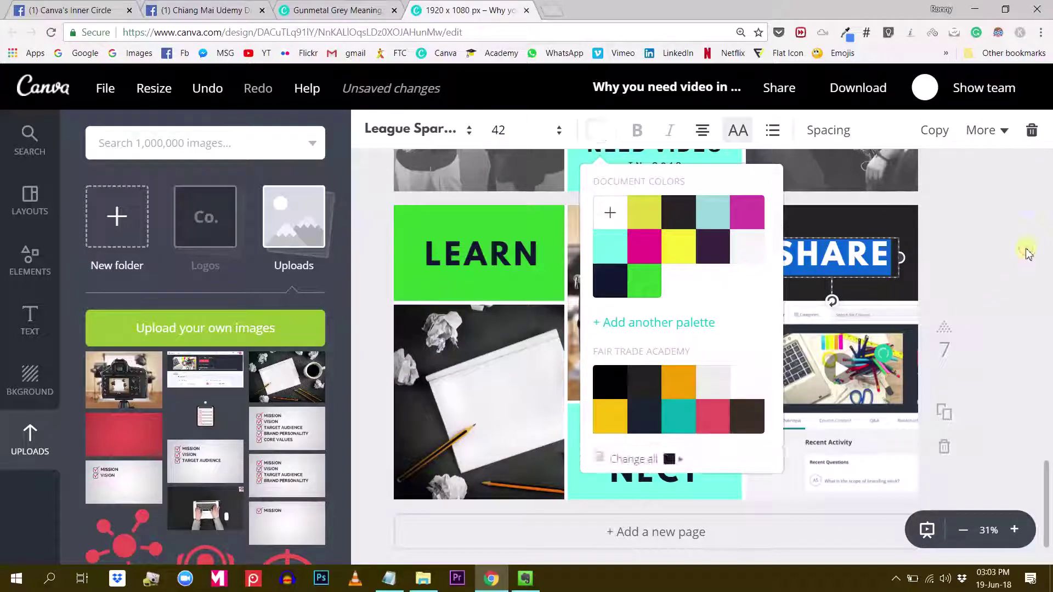
left_click(1026, 252)
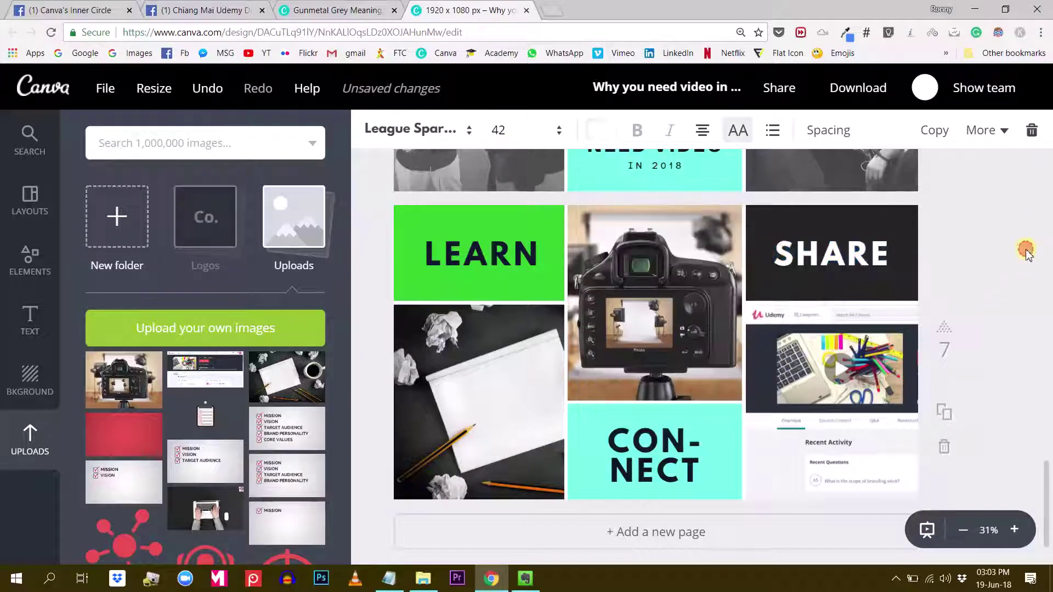
left_click(583, 418)
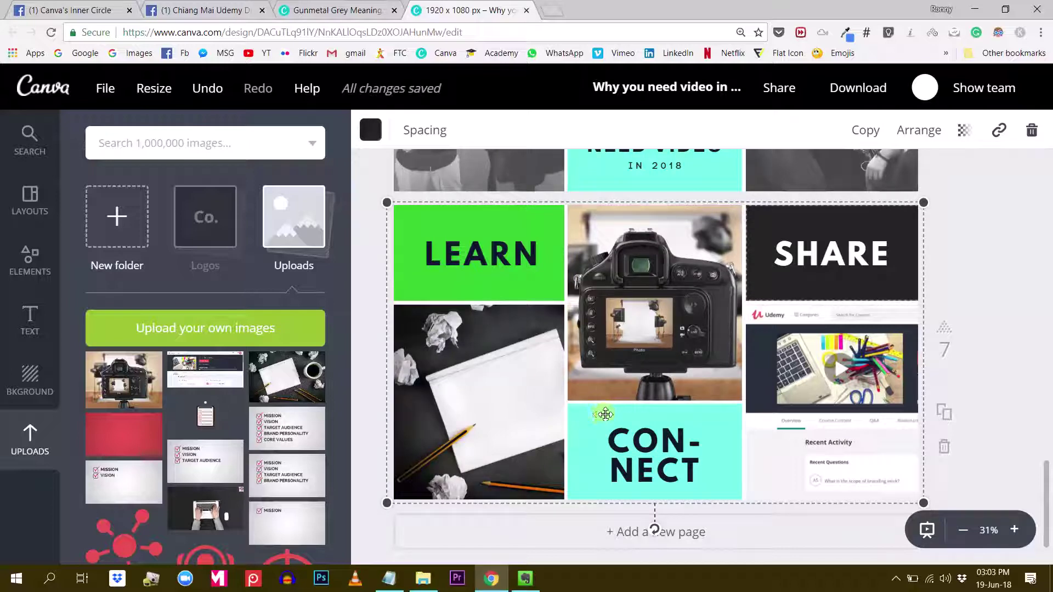
Step: Turn the CON-NECT block dark gunmetal with white lettering
left_click(598, 411)
left_click(382, 137)
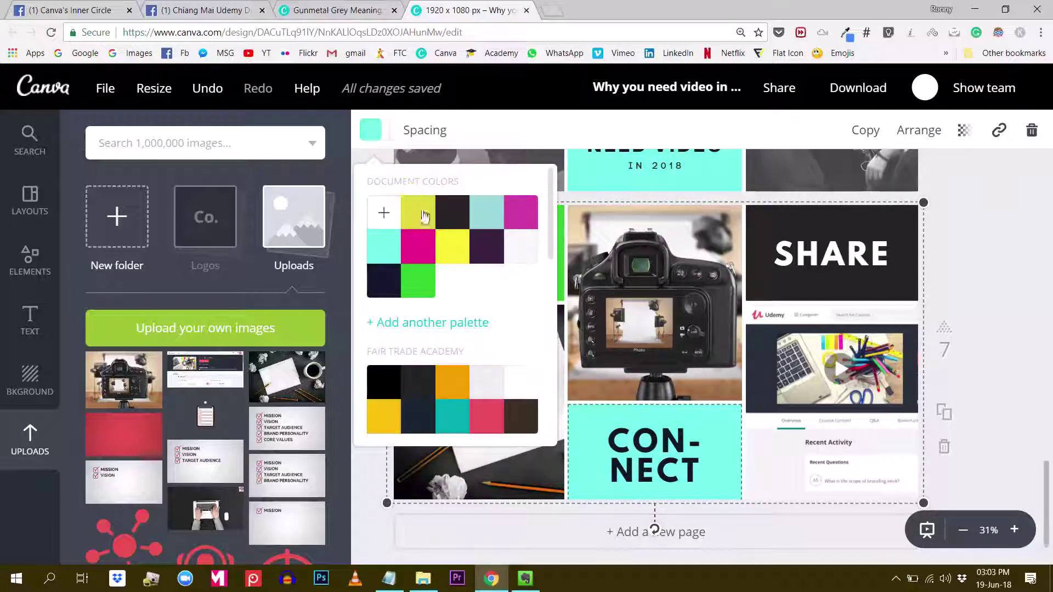
left_click(455, 217)
left_click(912, 299)
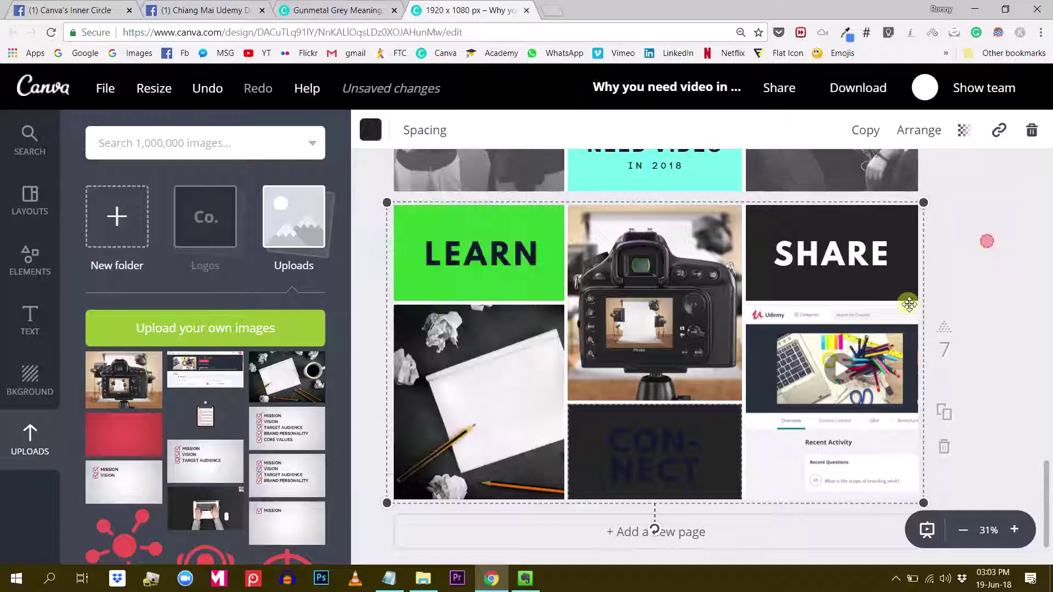
left_click(673, 436)
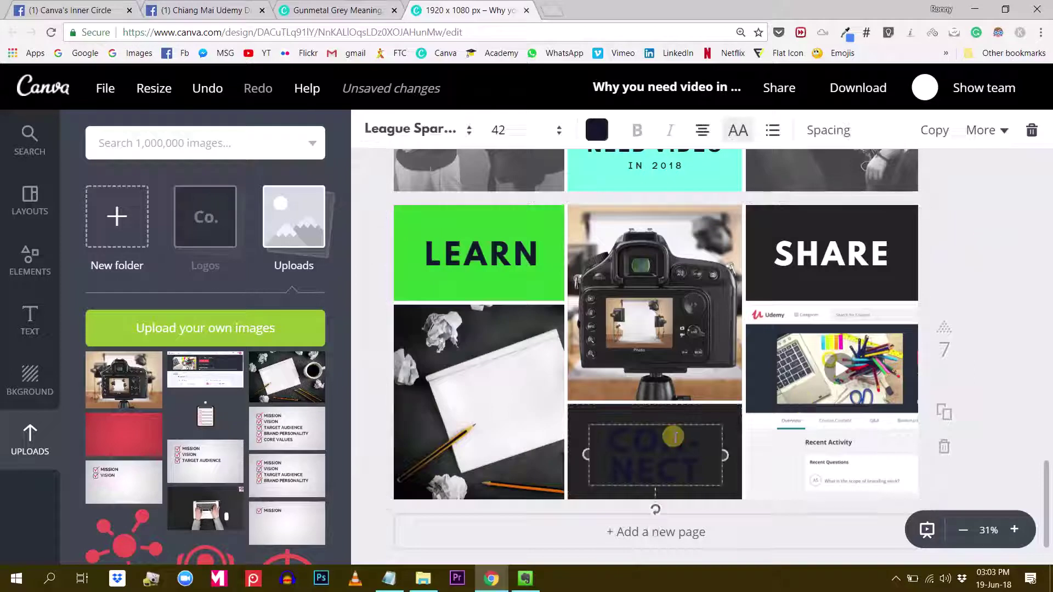
left_click(597, 132)
left_click(755, 384)
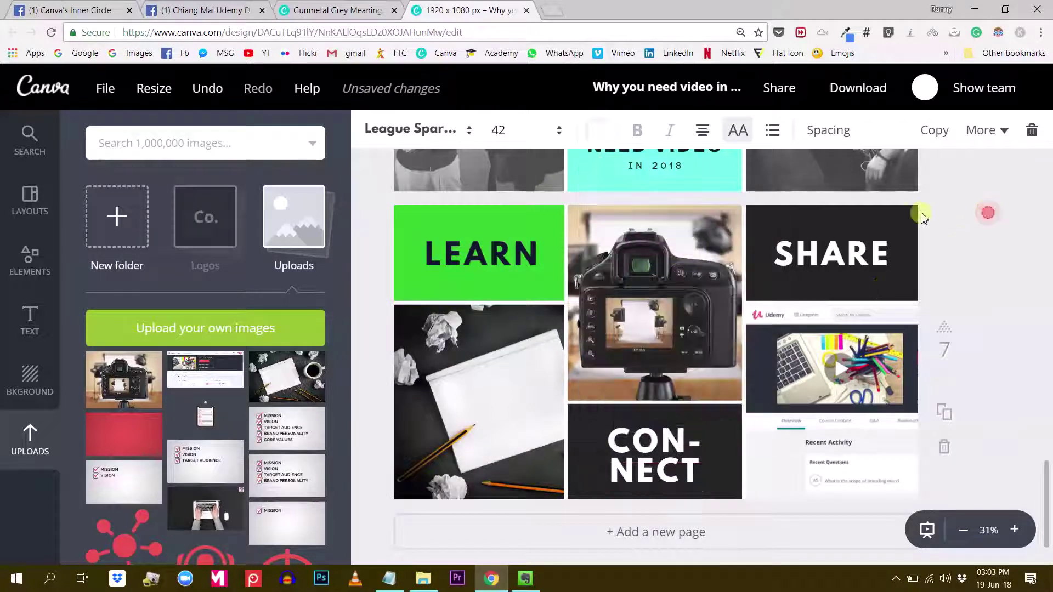
Step: Recolour the SHARE tile yellow-green and darken its SHARE lettering
left_click(864, 215)
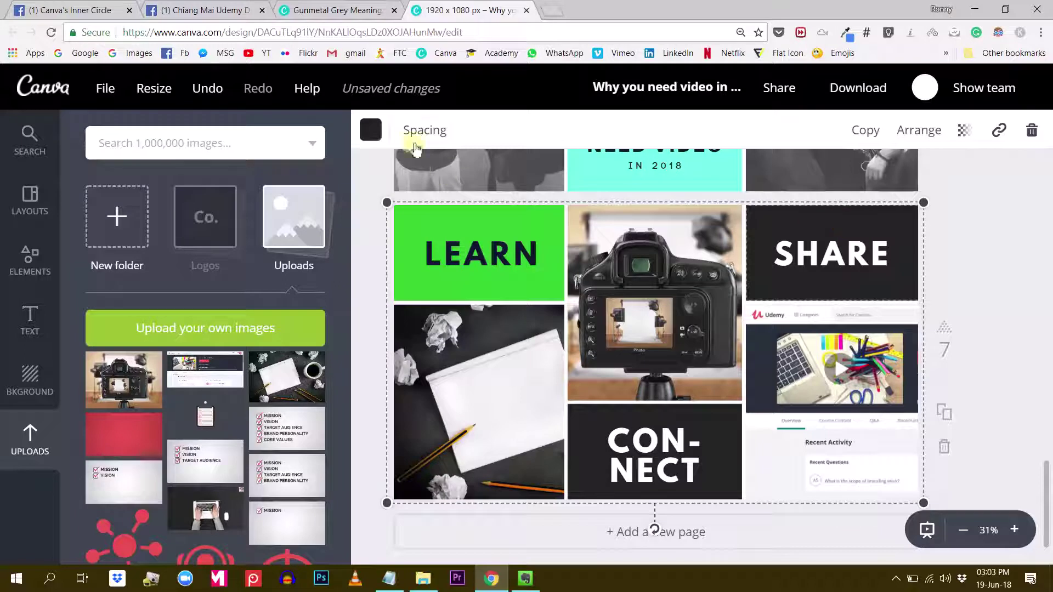
left_click(368, 132)
left_click(383, 245)
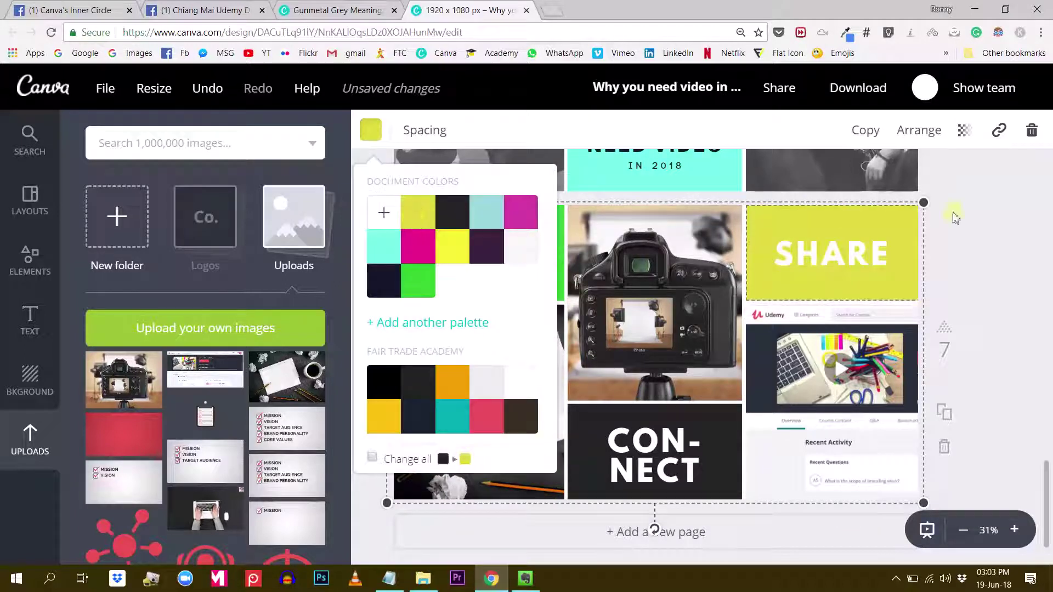
left_click(1041, 244)
left_click(816, 265)
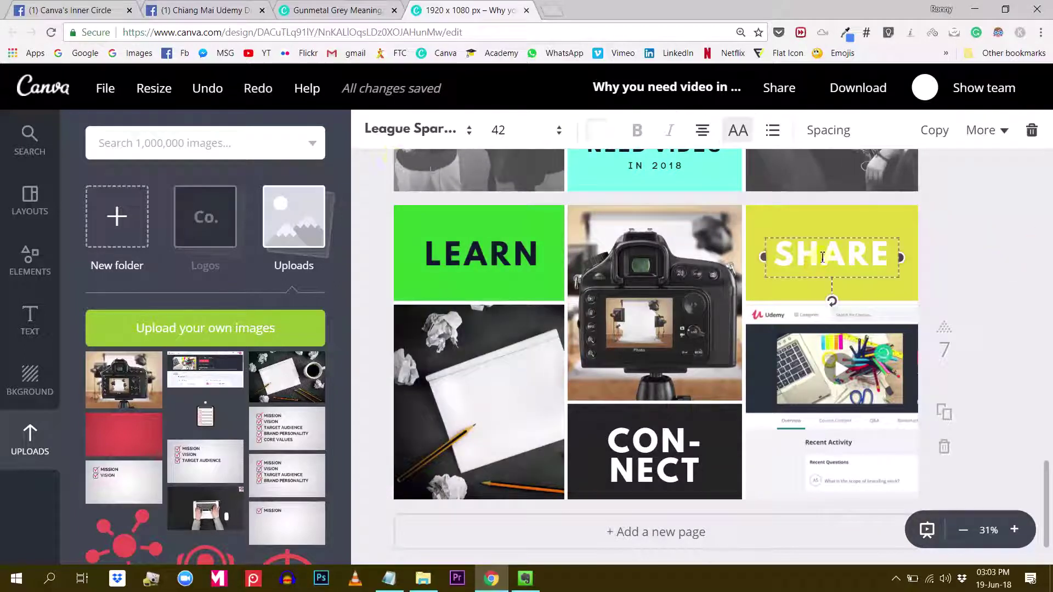
left_click(597, 130)
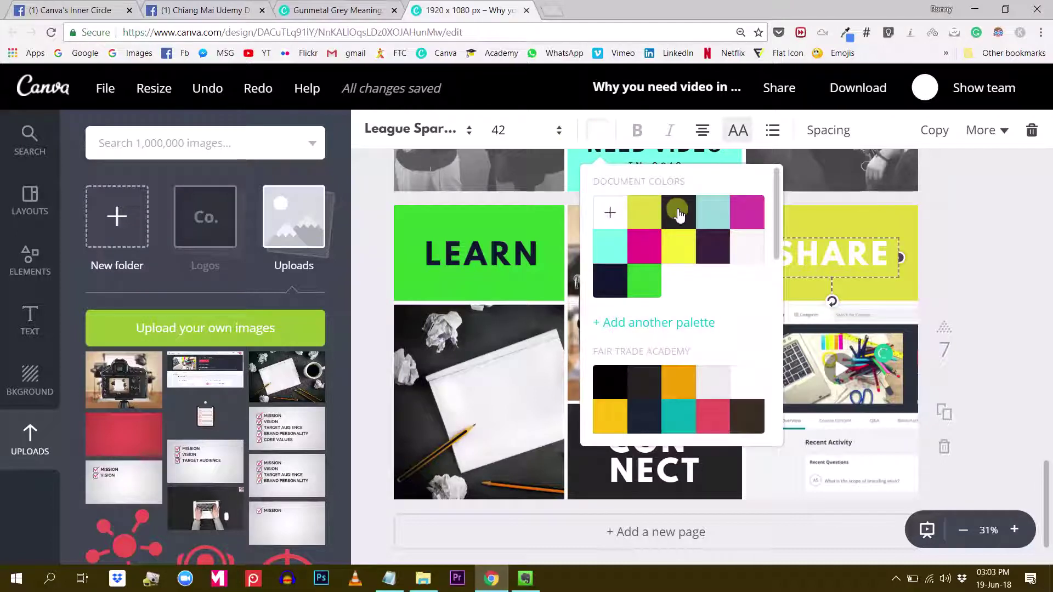
left_click(1006, 236)
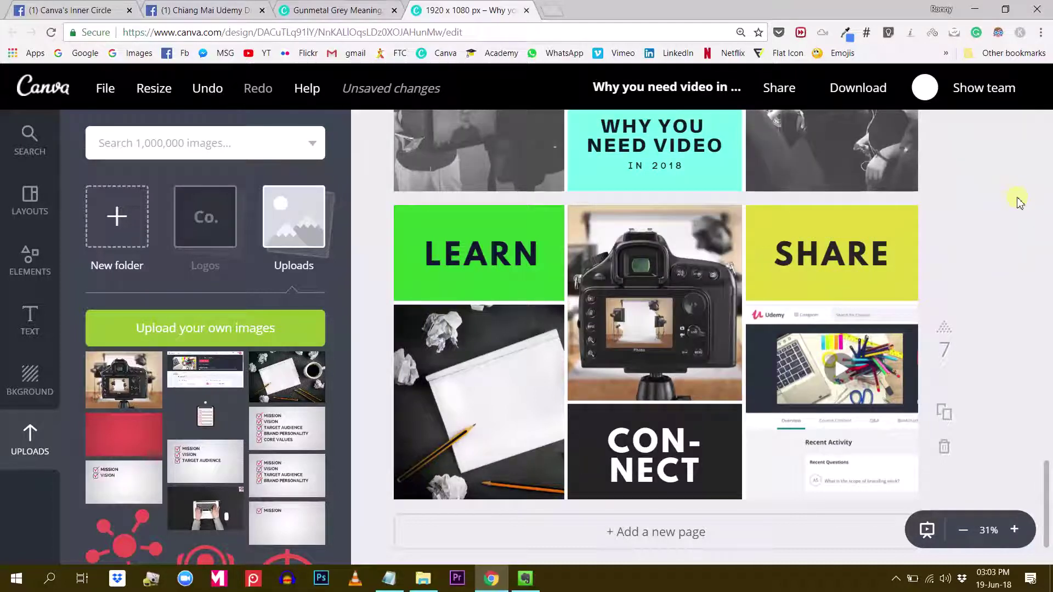
scroll(998, 222, "down", 1)
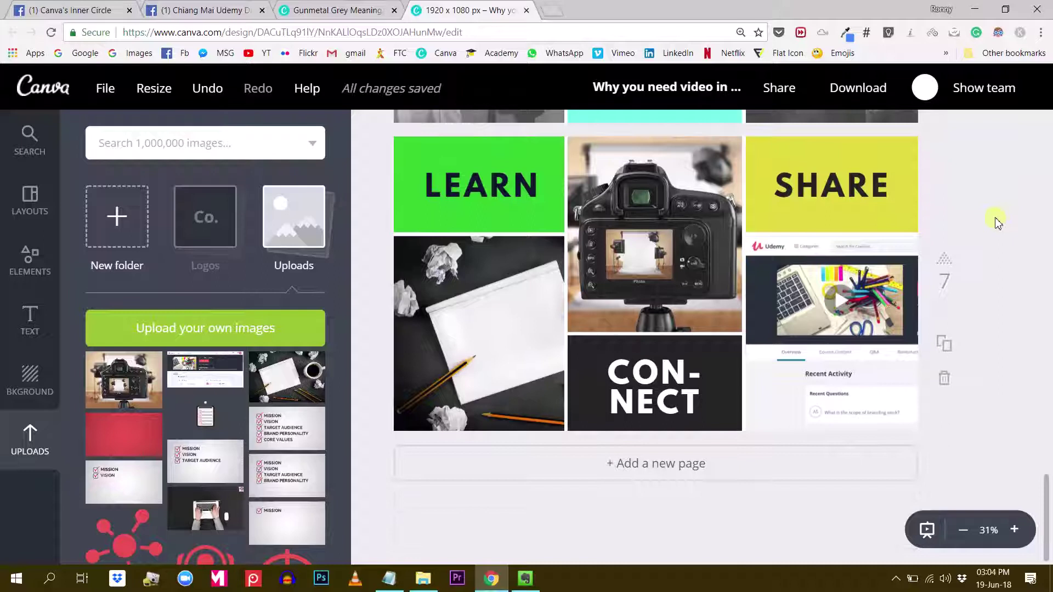
Step: From the Gunmetal Grey page, load the canva.com/colors/ overview
left_click(335, 11)
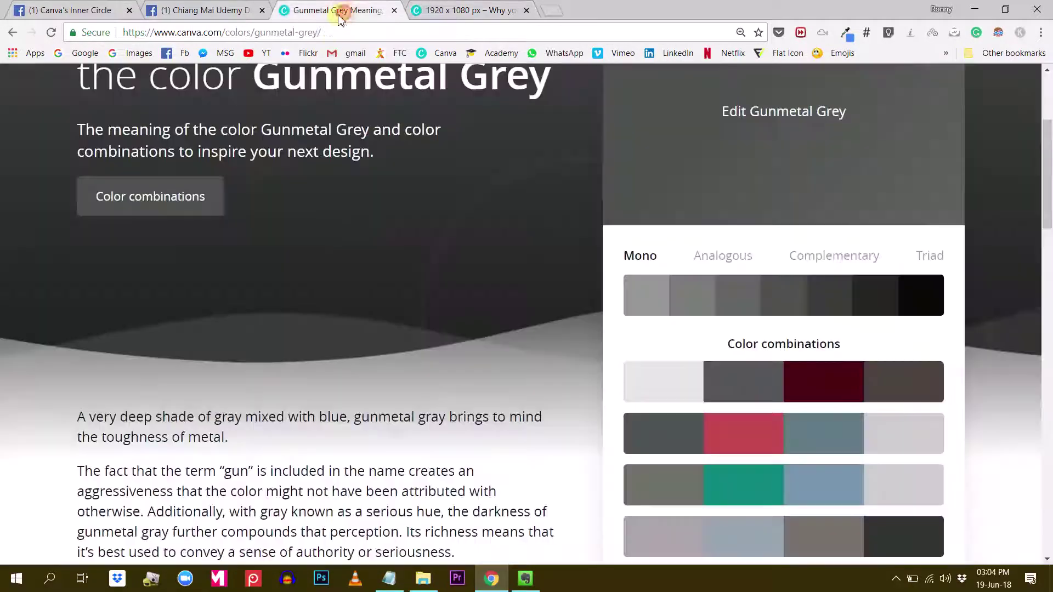
scroll(715, 345, "down", 1)
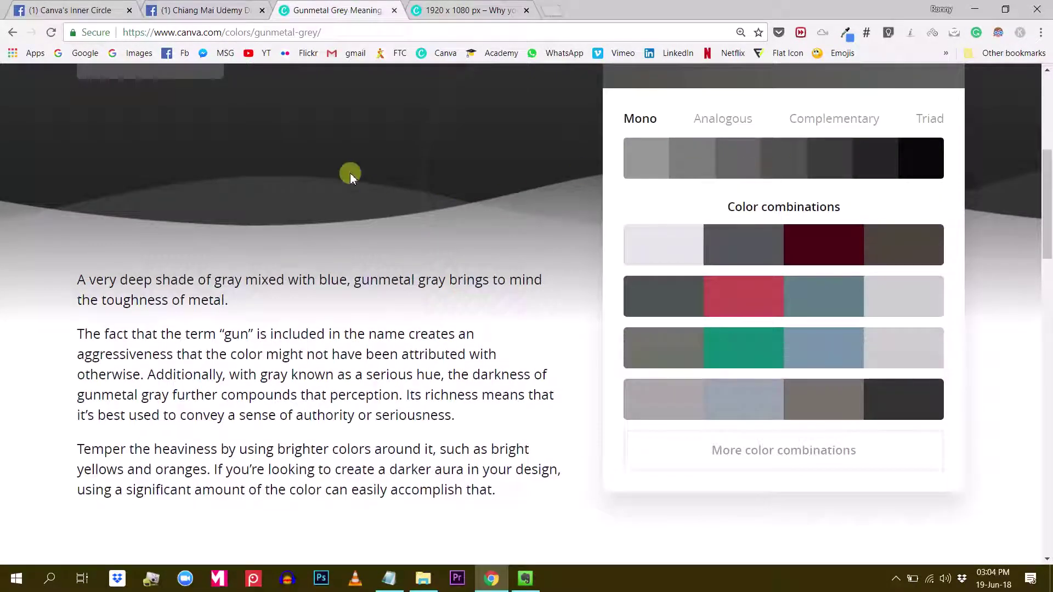
scroll(348, 171, "up", 2)
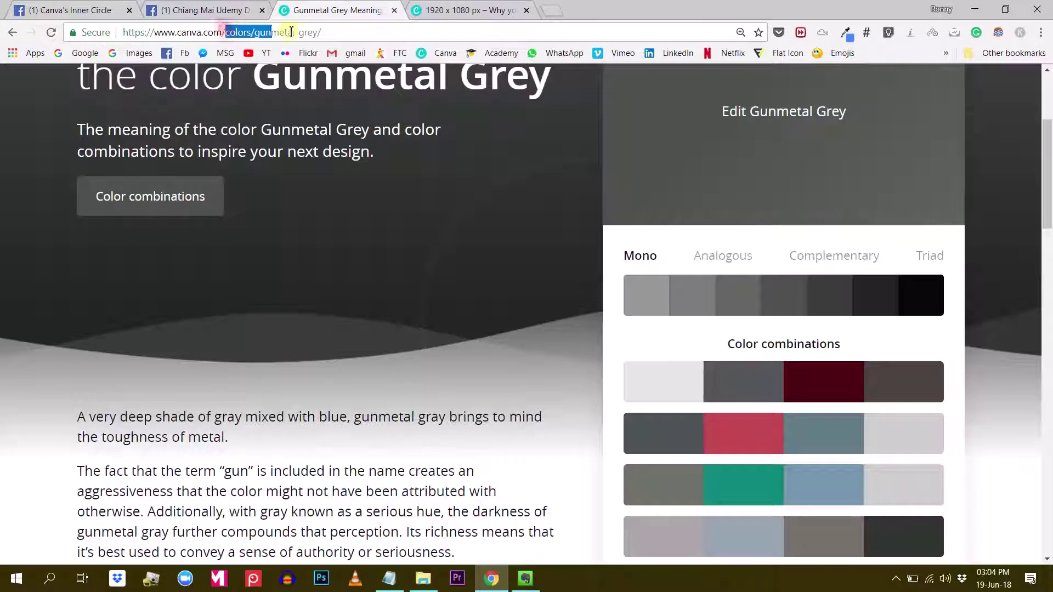
type("colors/")
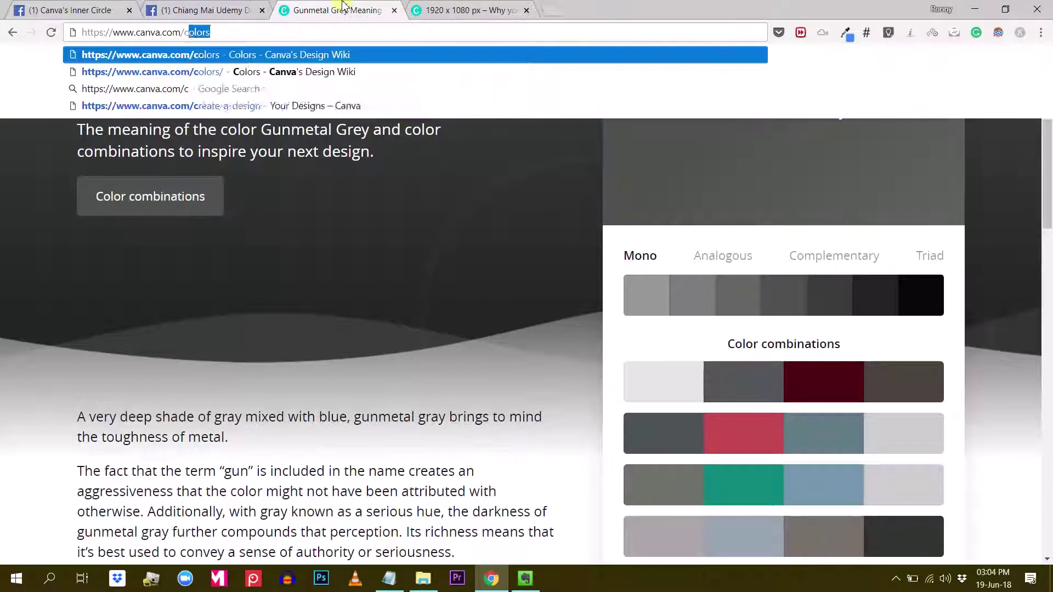
key("Return")
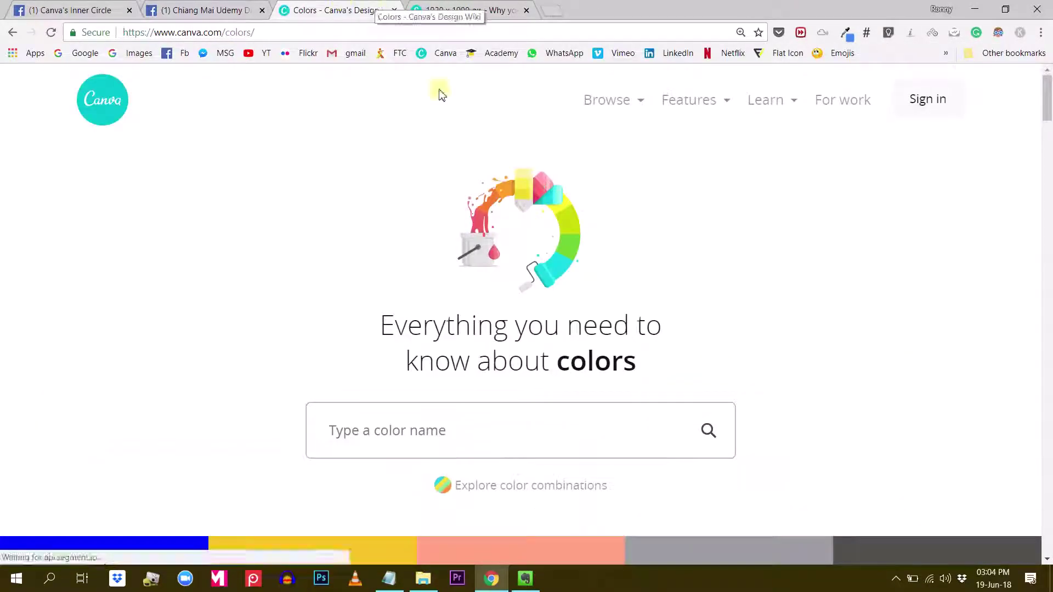
Step: Open the Orange colour page and its More color combinations palette grid
scroll(379, 351, "down", 7)
scroll(378, 354, "down", 3)
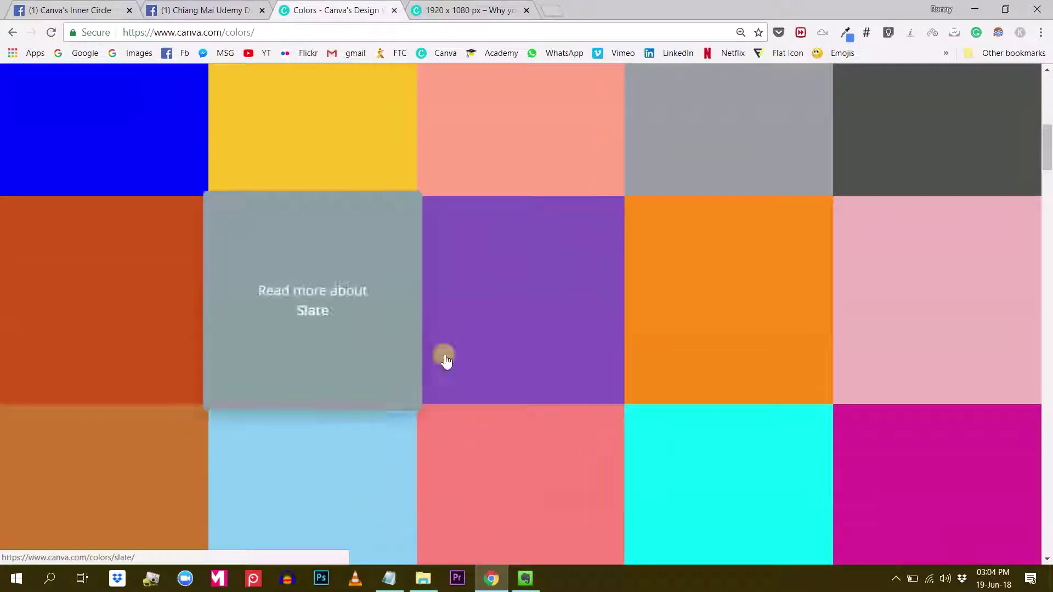
scroll(604, 307, "down", 3)
left_click(735, 203)
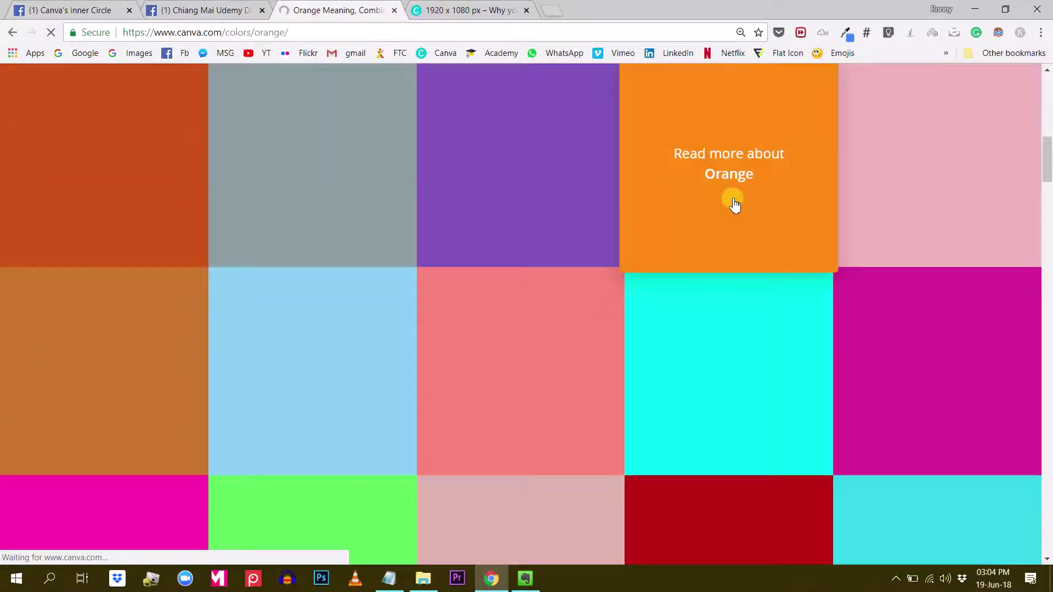
scroll(734, 202, "down", 3)
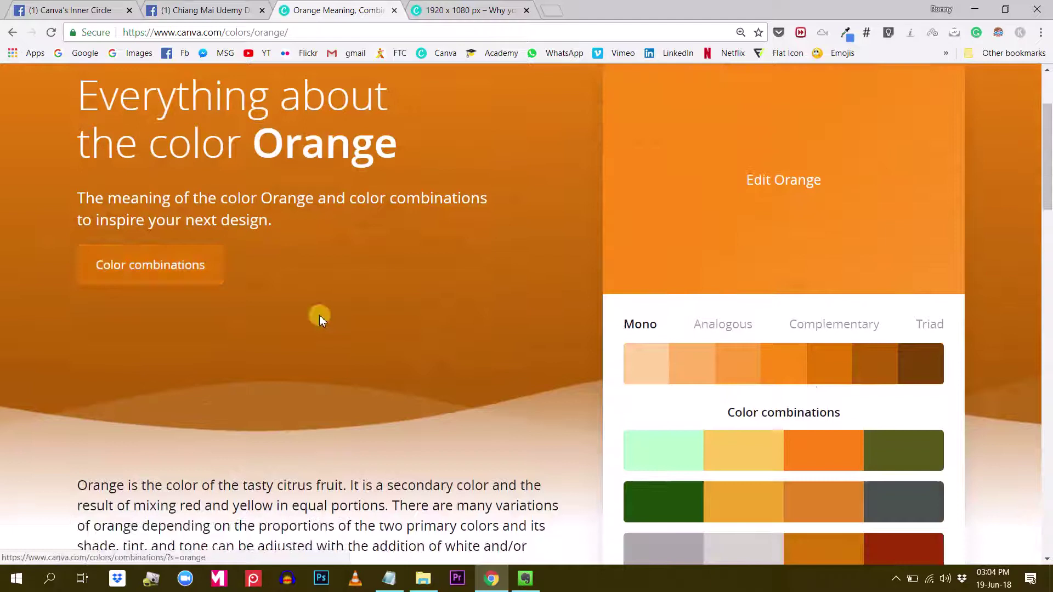
scroll(653, 372, "down", 3)
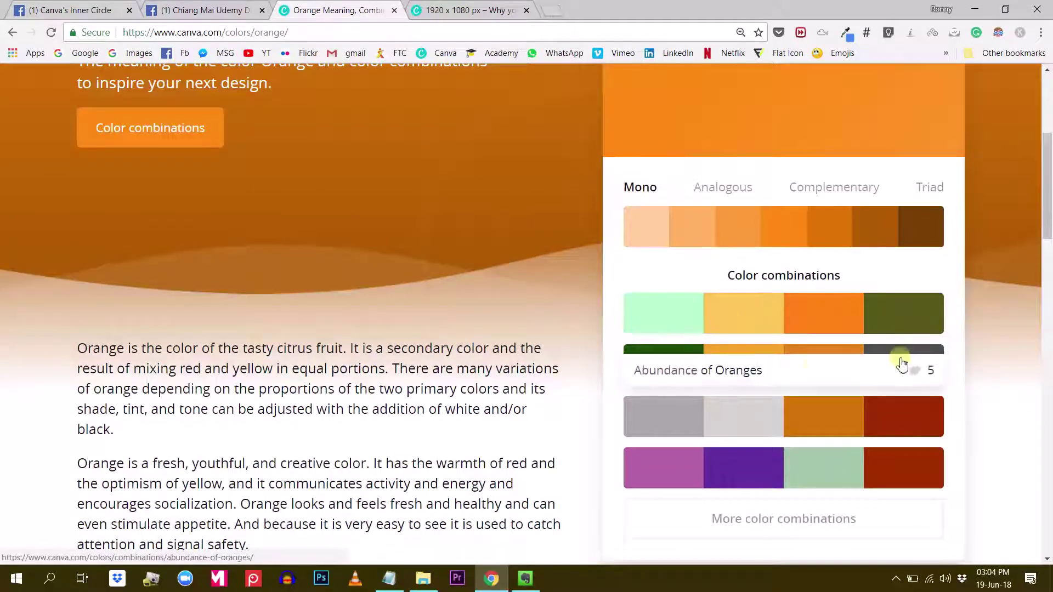
scroll(693, 439, "down", 3)
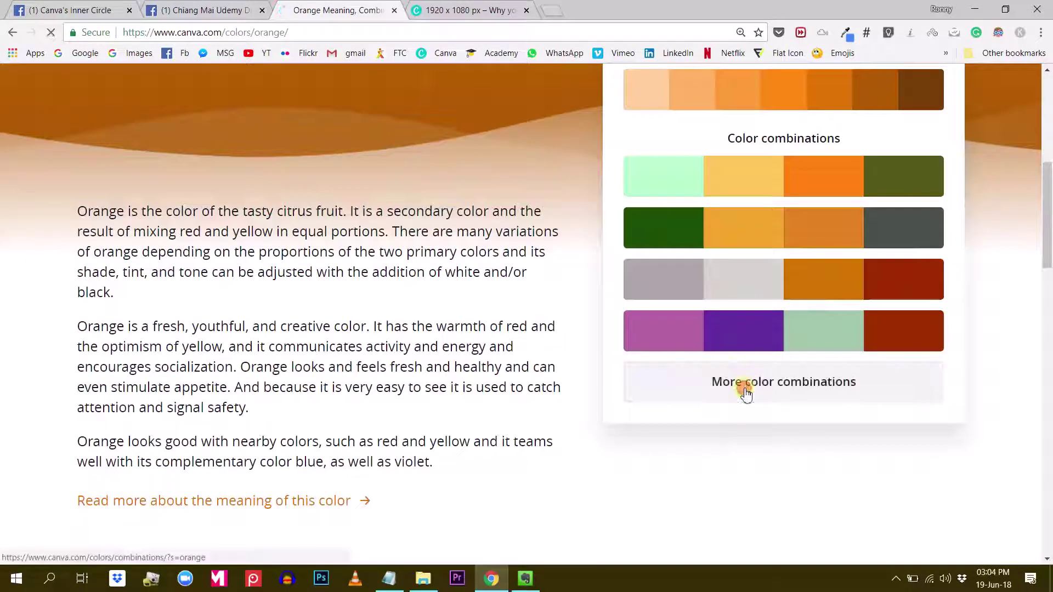
left_click(746, 393)
scroll(736, 323, "down", 10)
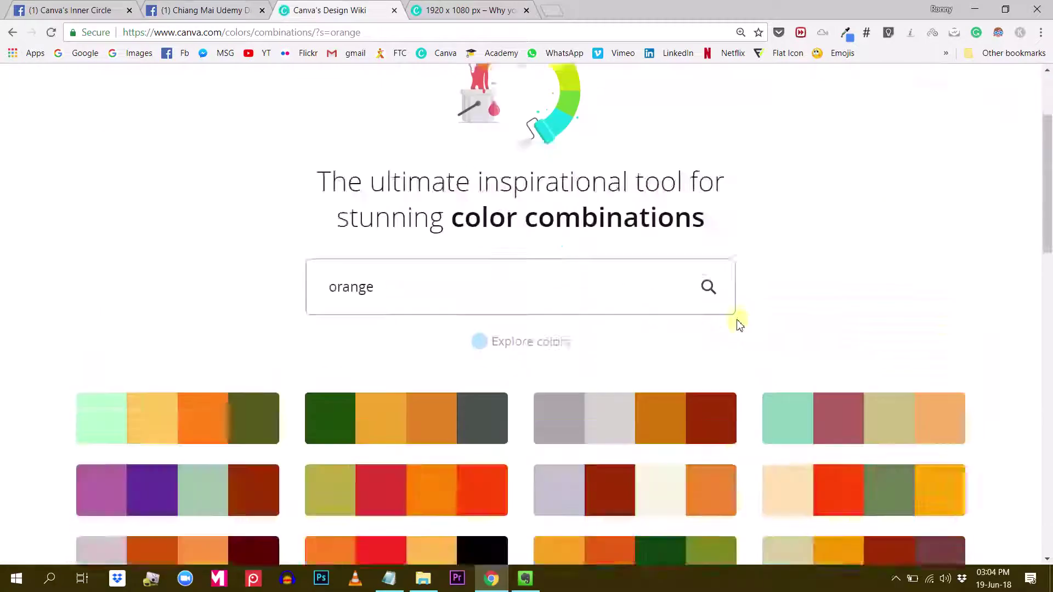
scroll(737, 324, "down", 7)
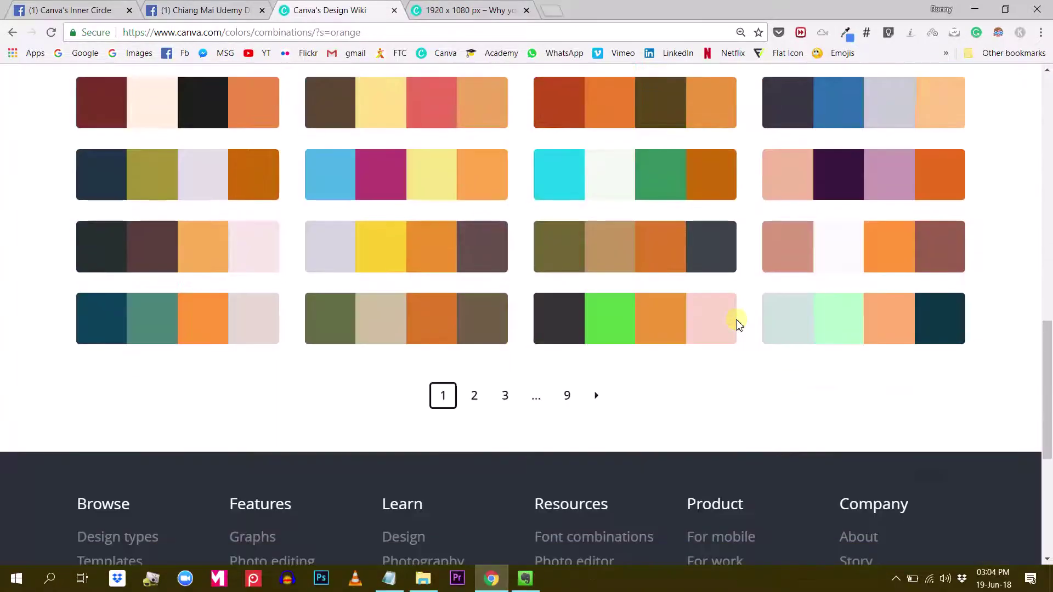
scroll(737, 324, "up", 2)
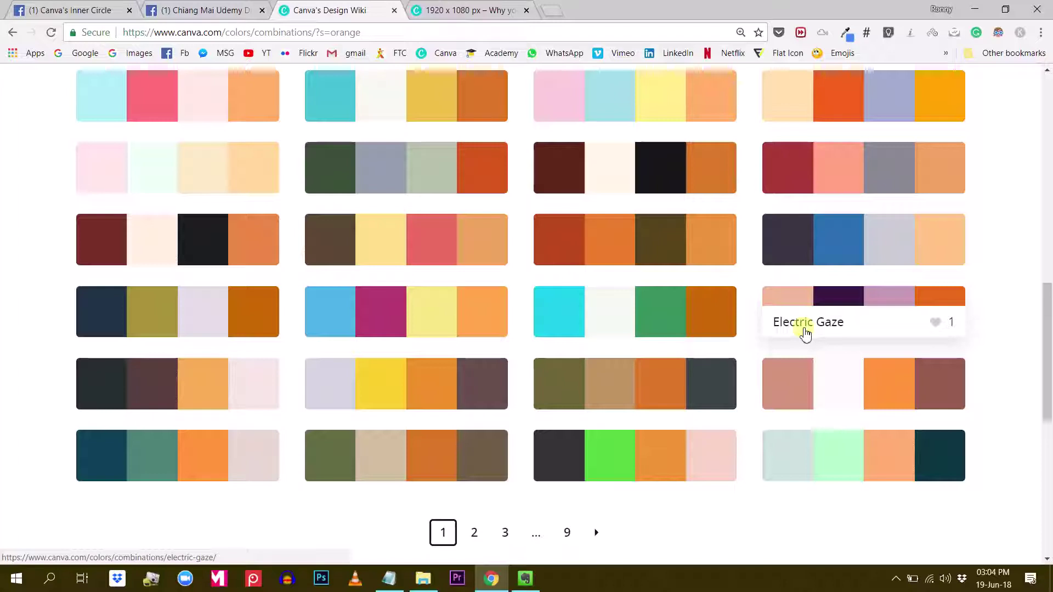
scroll(602, 268, "up", 1)
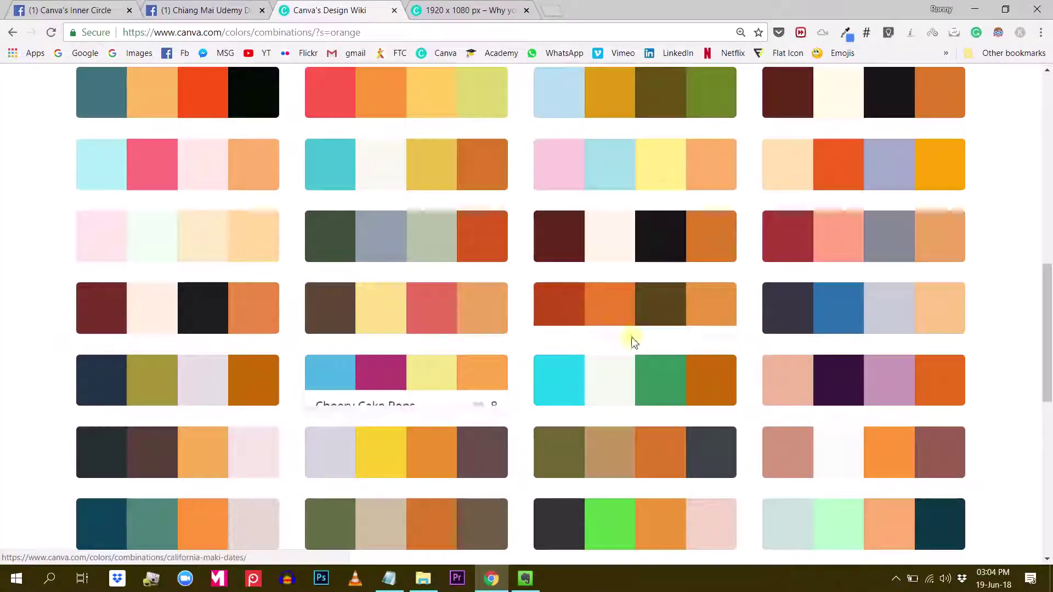
scroll(638, 312, "down", 2)
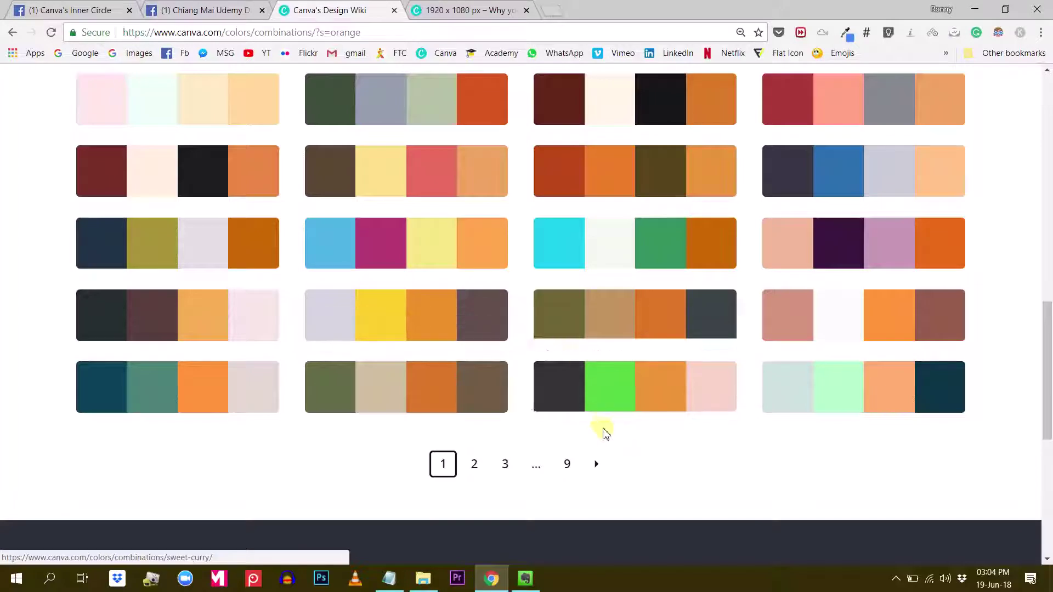
scroll(601, 436, "down", 5)
scroll(598, 445, "down", 1)
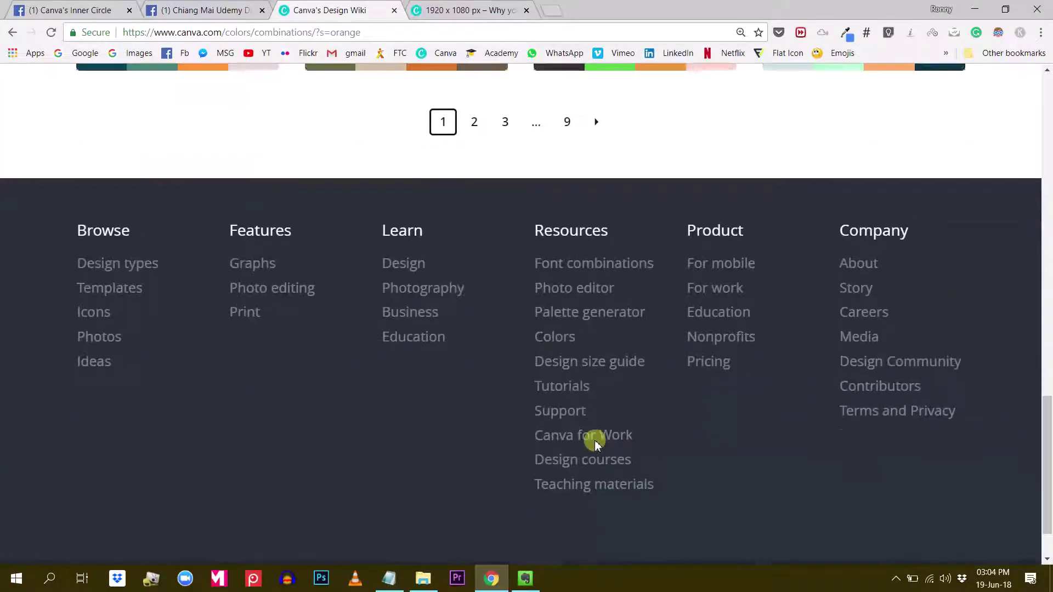